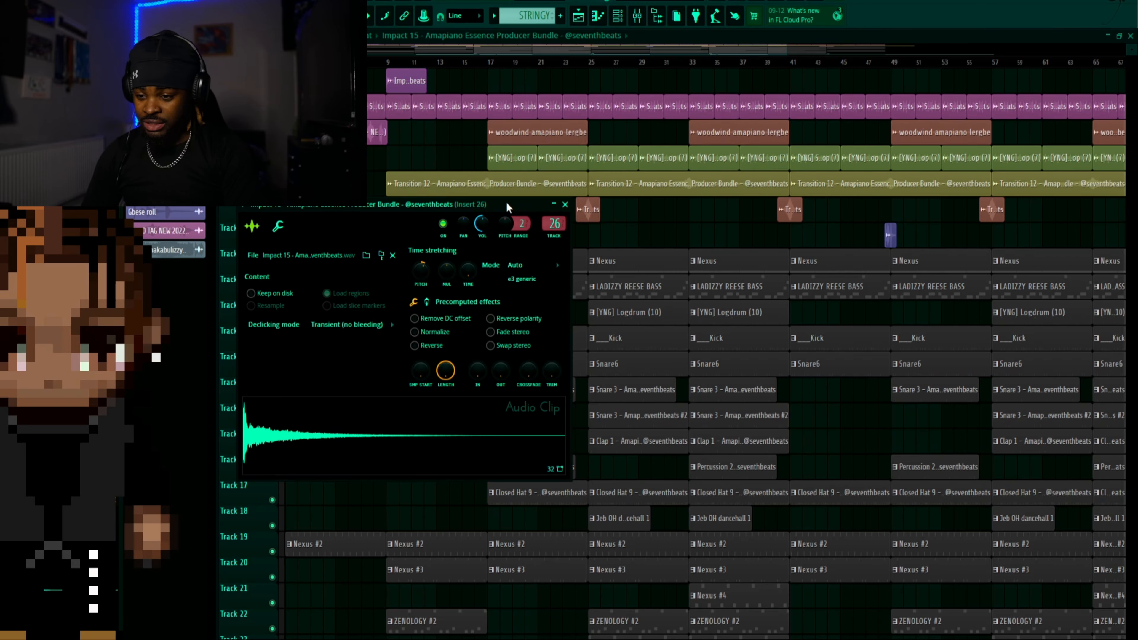
Inspect the sample settings of the Impact 15 and Shaker Loop 12 audio clips with the mixer shown, then mute the master track
left_click_drag(507, 201, 624, 152)
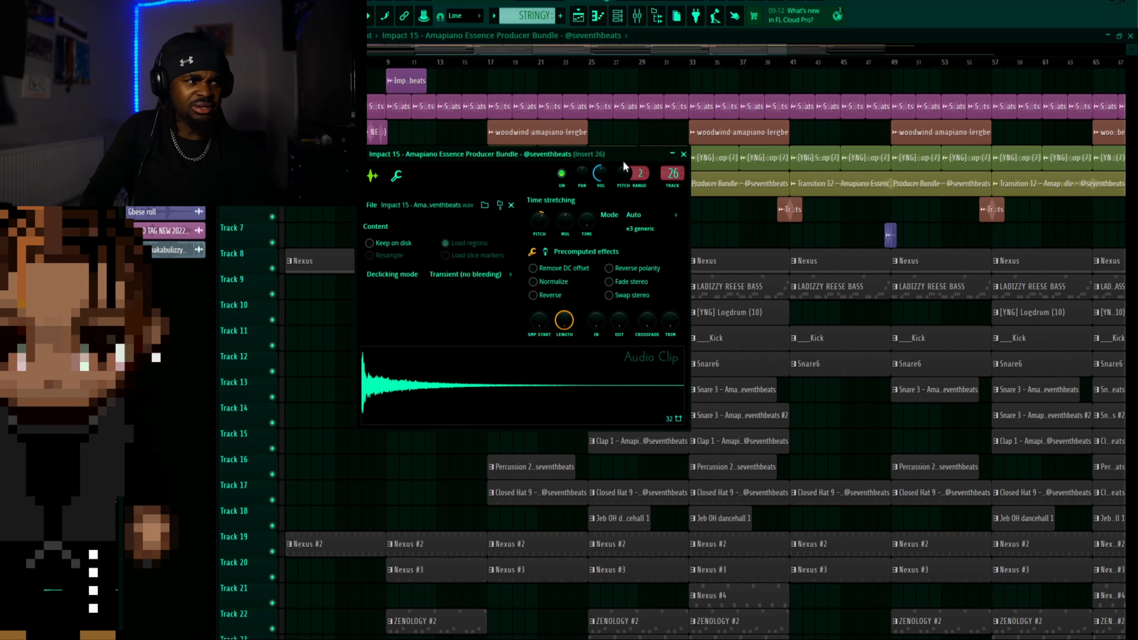
left_click_drag(613, 161, 639, 161)
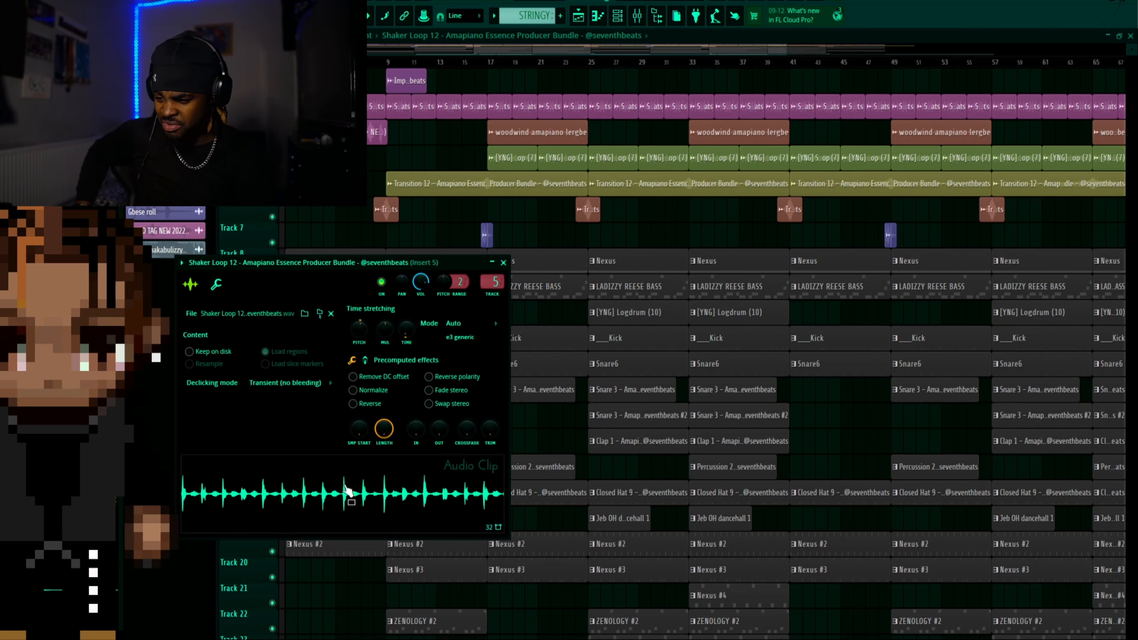
left_click(637, 15)
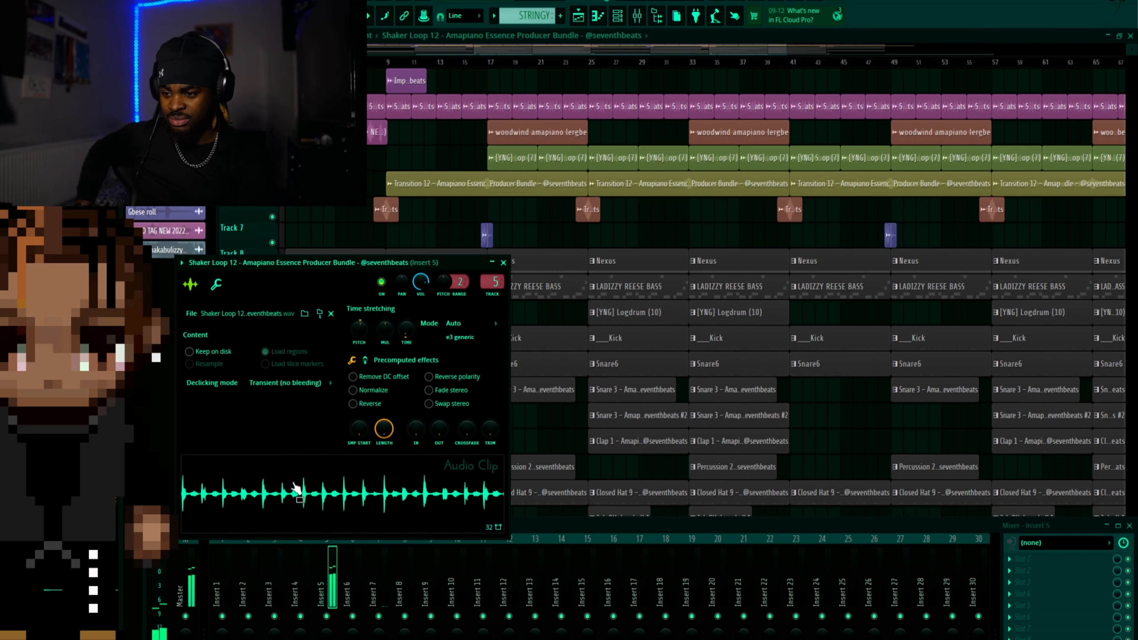
left_click(188, 618)
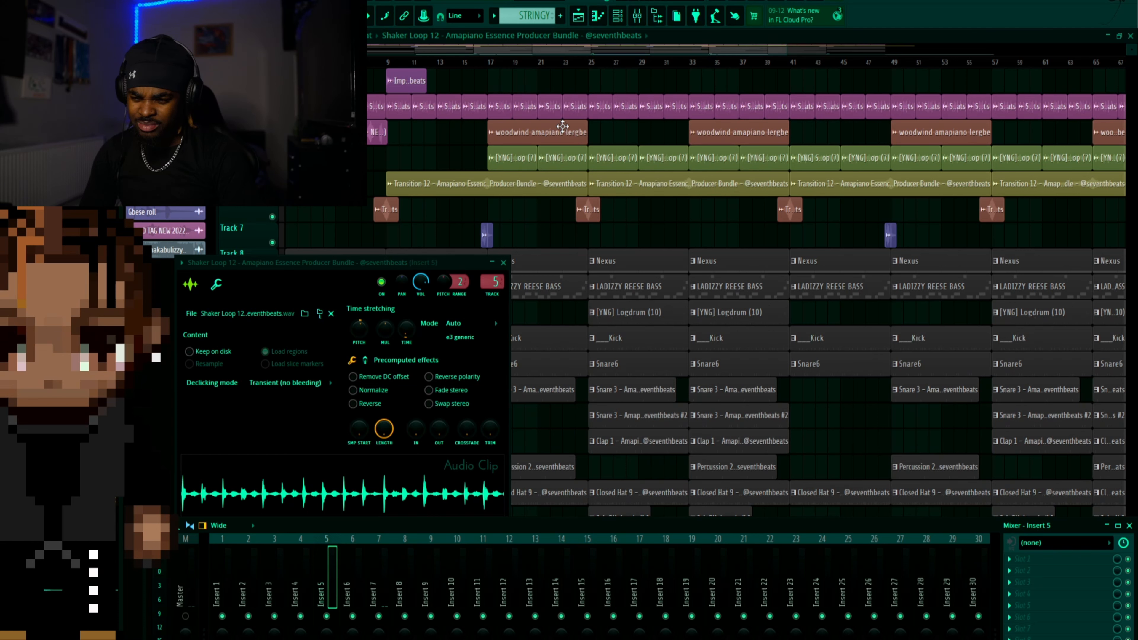
Open the woodwind amapiano lergbe audio clip, preview its sample, then close its settings and the mixer
double_click(565, 132)
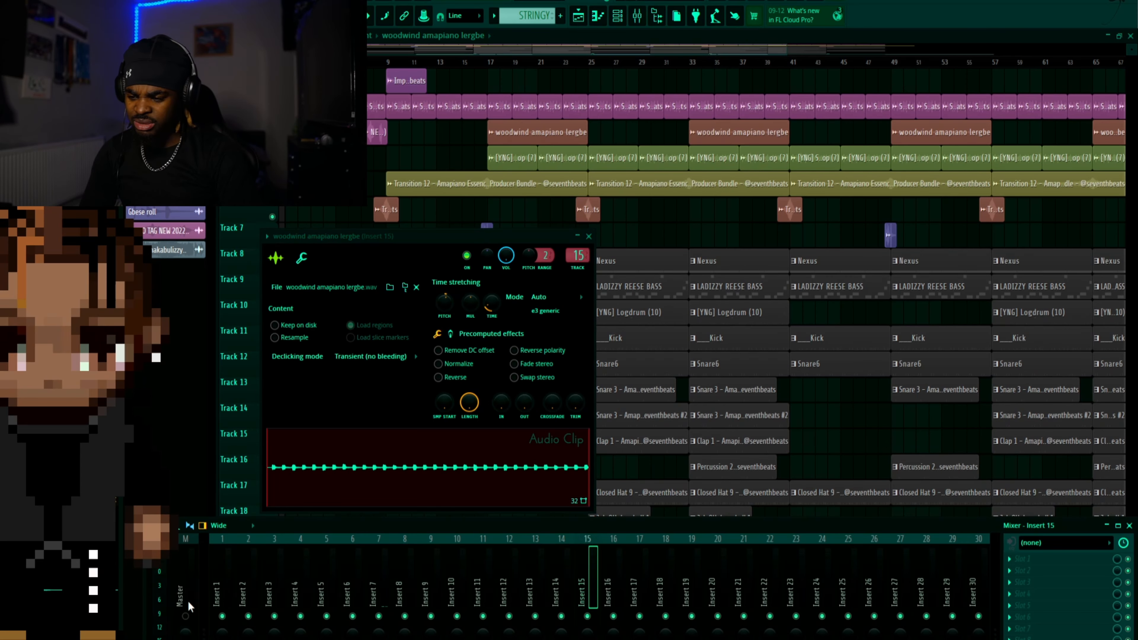
left_click(352, 479)
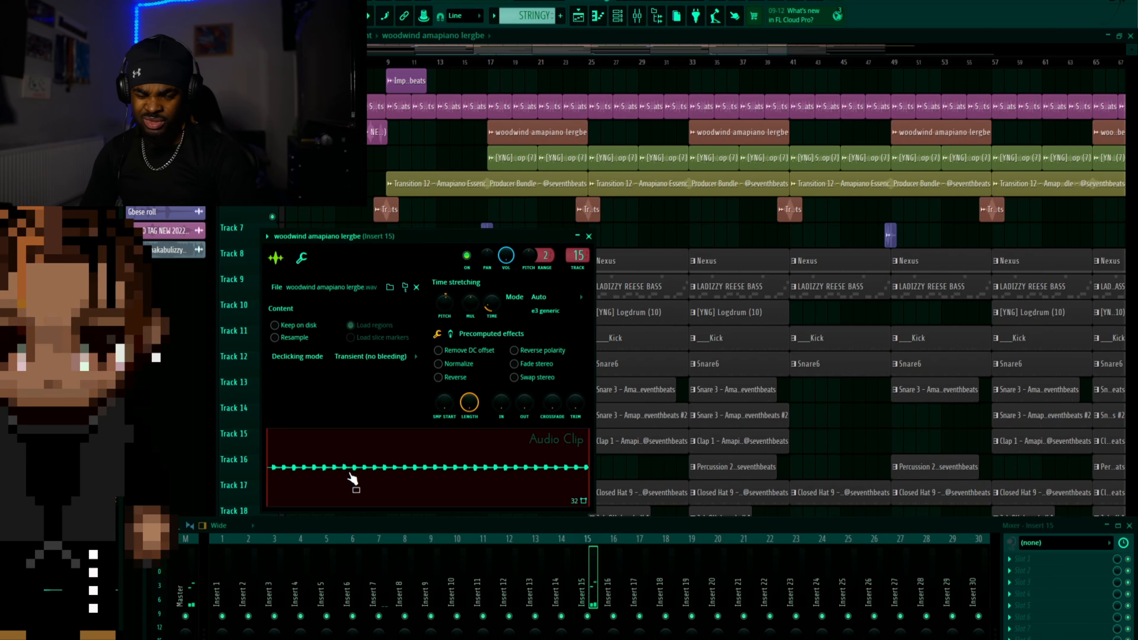
key("Escape")
left_click(638, 18)
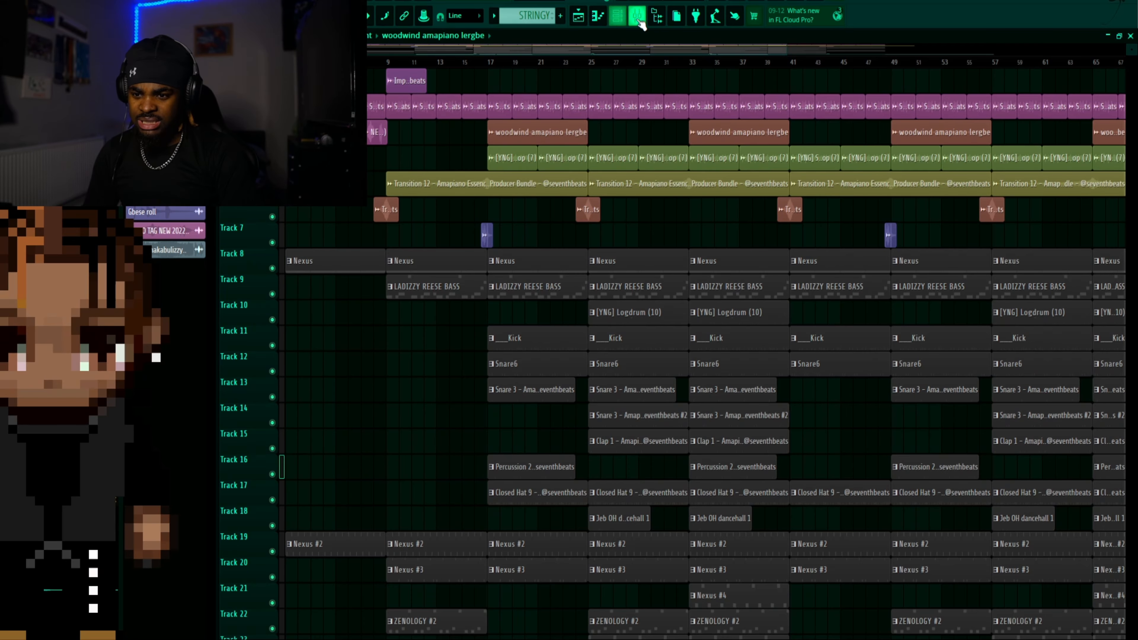
Toggle the master track's mute in the mixer and inspect the [YNG] Stena Drumloop (7) audio clip
left_click(639, 18)
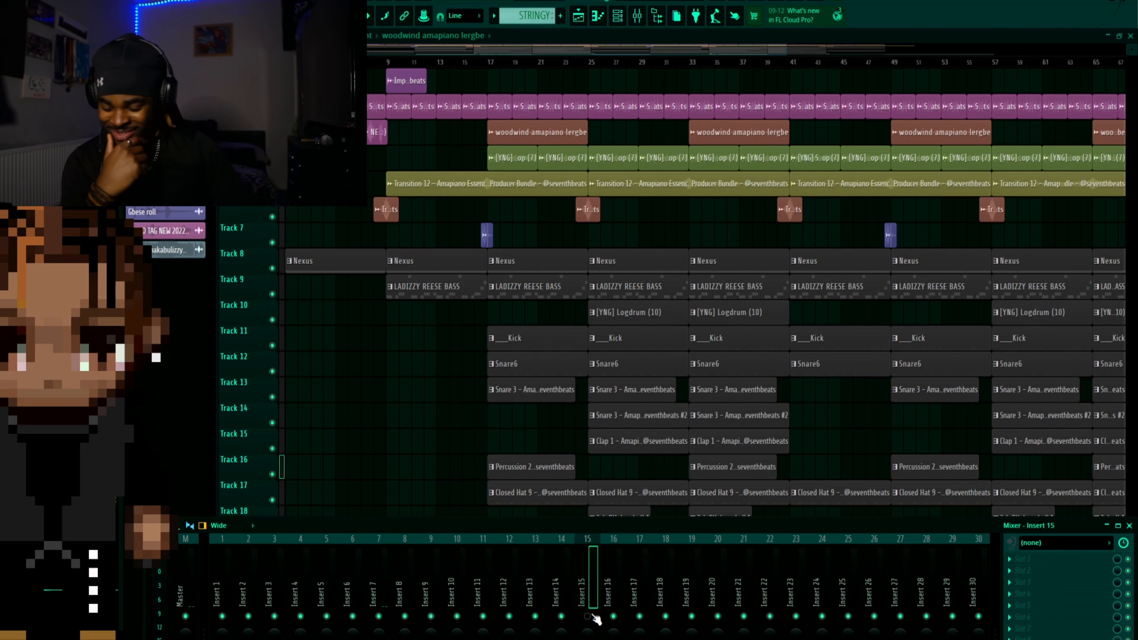
left_click(185, 617)
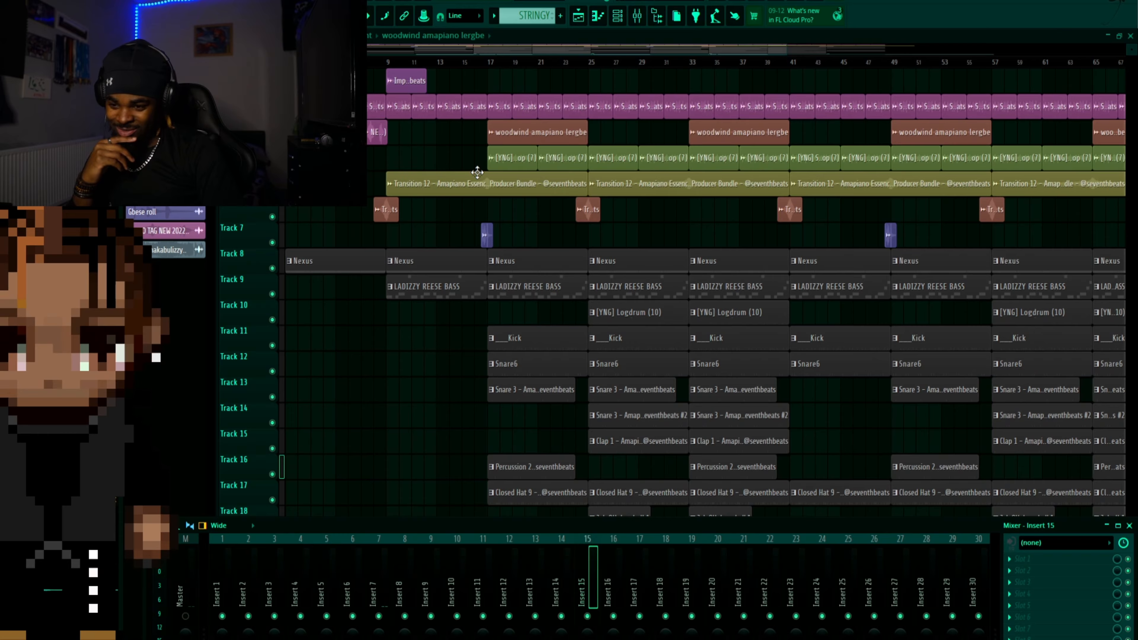
key("F9")
left_click(531, 165)
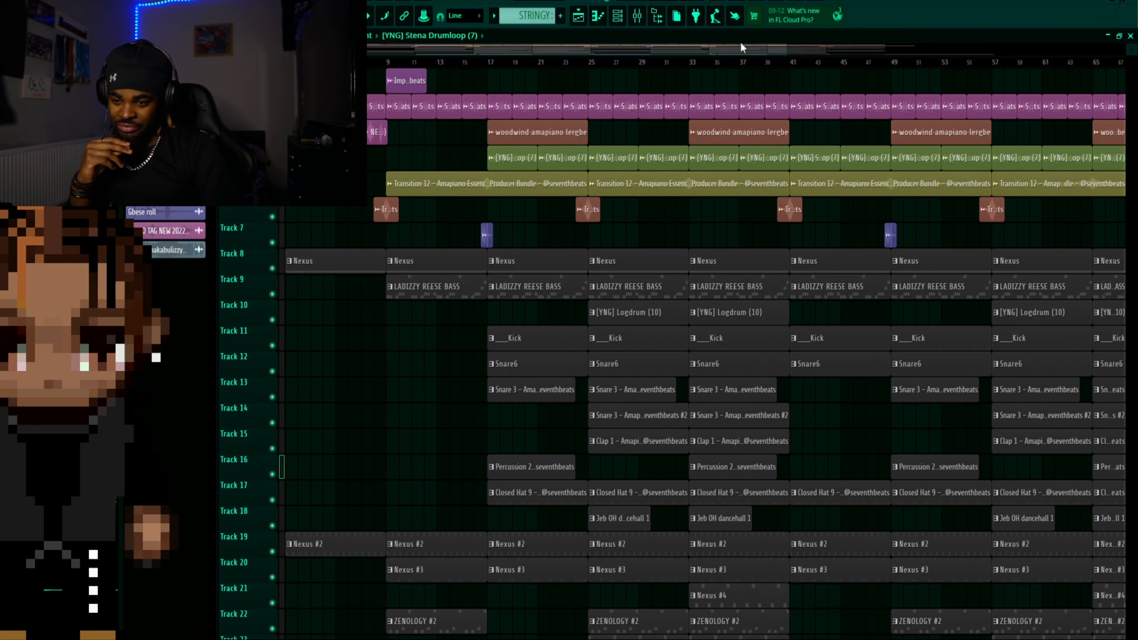
left_click(638, 16)
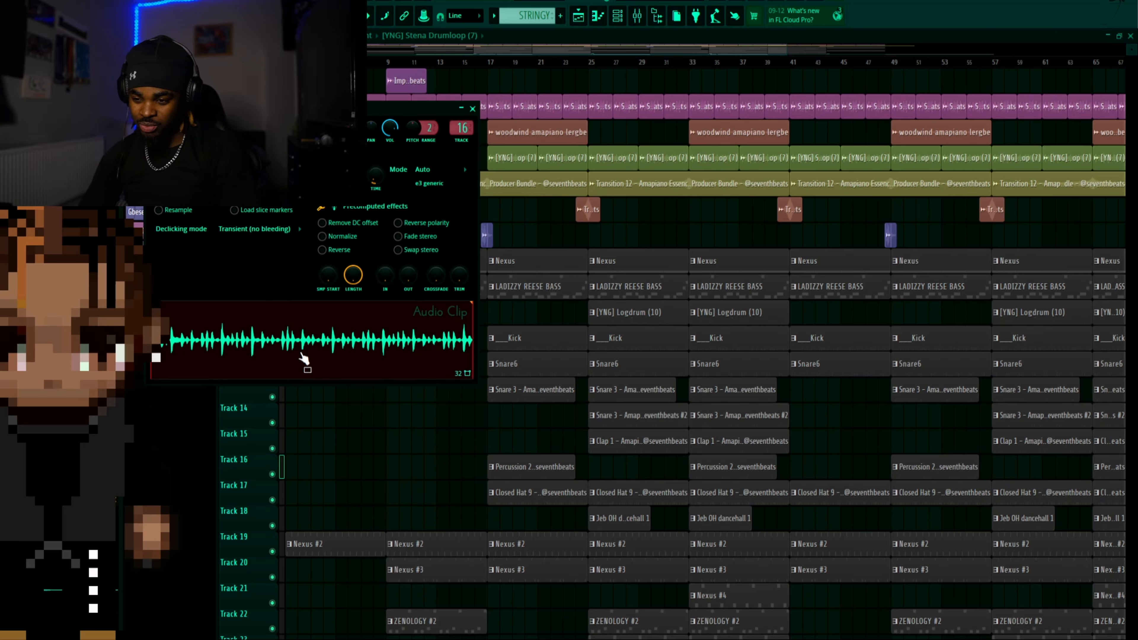
Inspect the sample settings of the Transition 12 and Gbese roll audio clips from the playlist
double_click(520, 178)
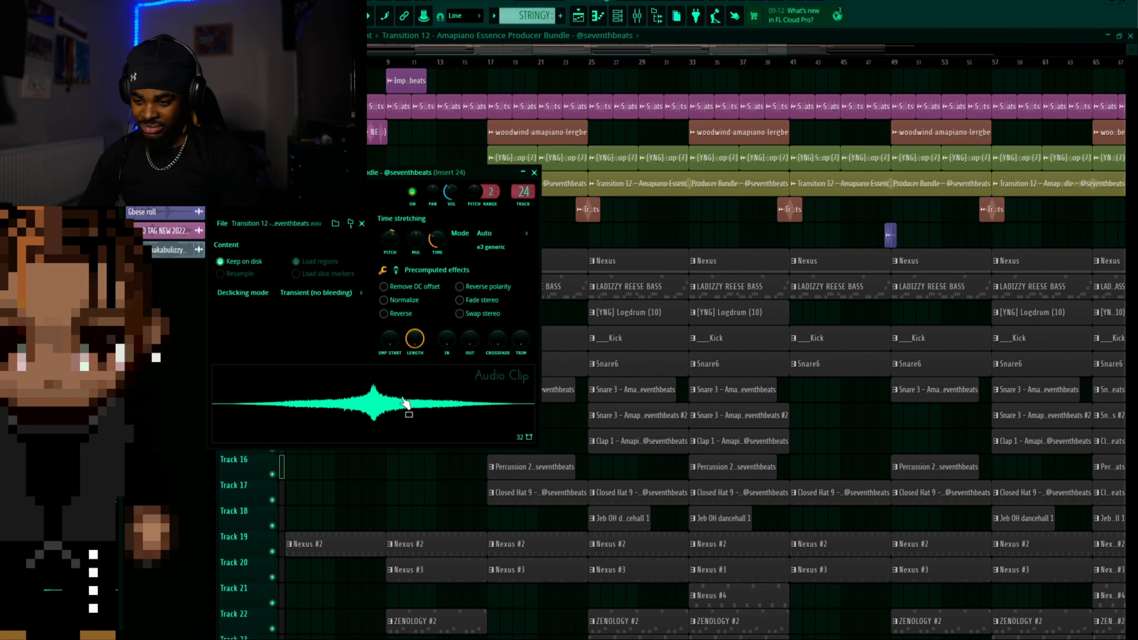
left_click(534, 172)
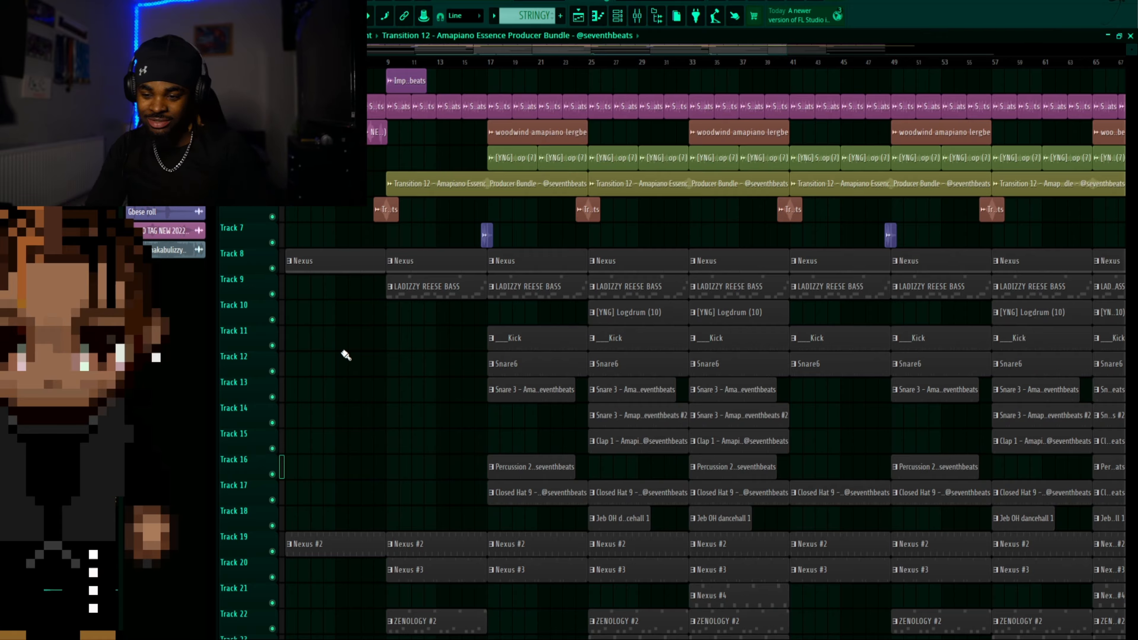
left_click_drag(780, 46, 452, 49)
double_click(894, 235)
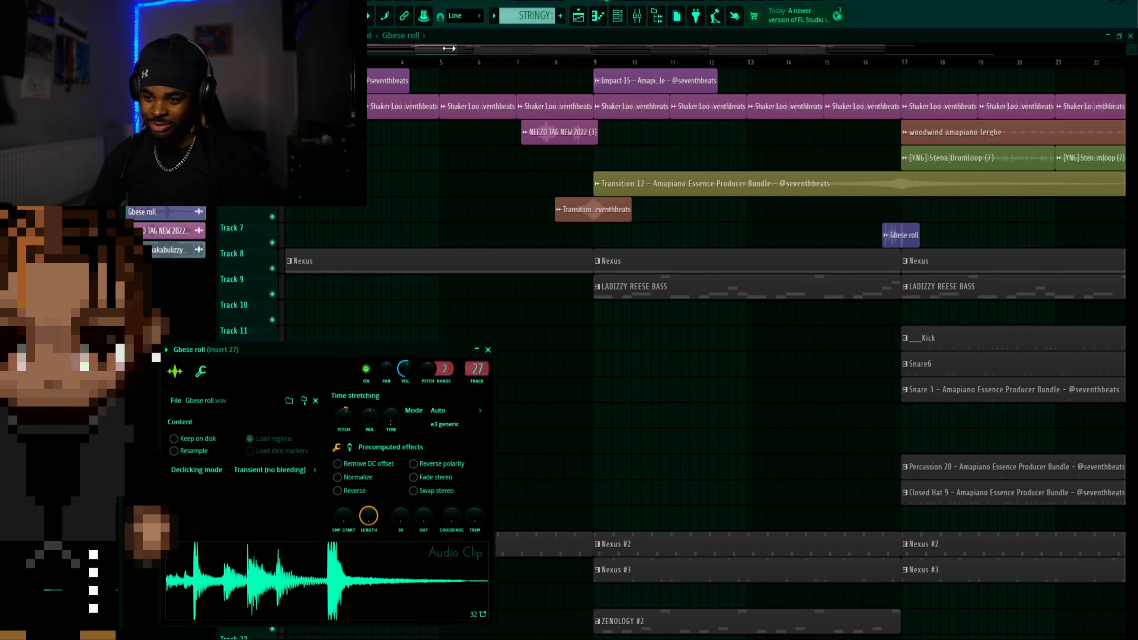
left_click_drag(450, 48, 734, 58)
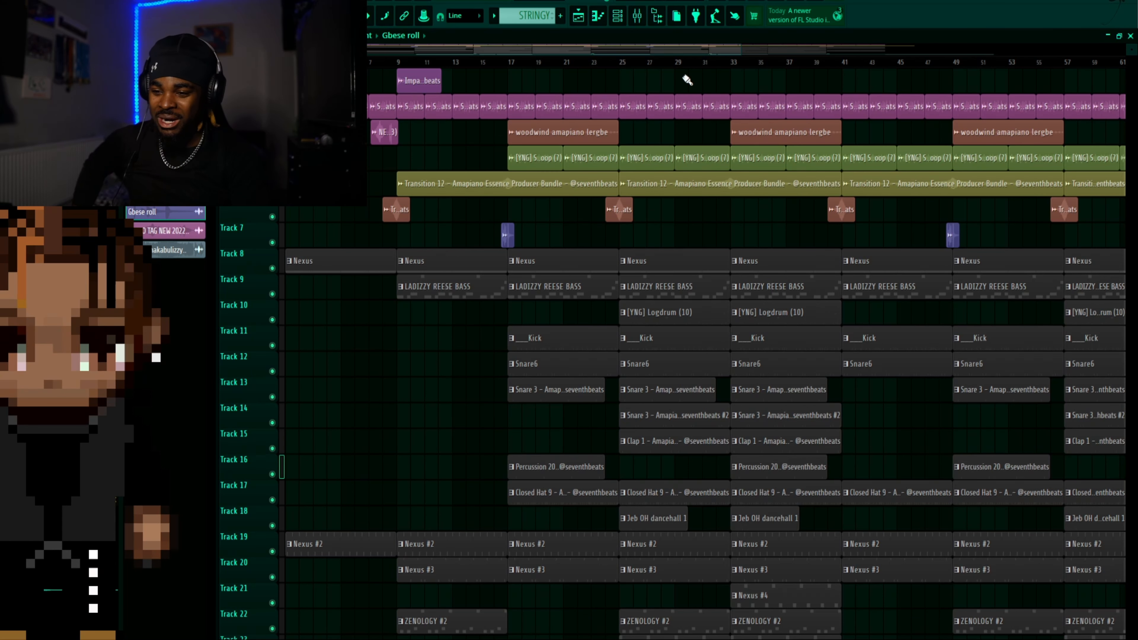
Examine the Nexus pattern's notes along the piano roll and the preset loaded in its plugin, then close the plugin
double_click(364, 268)
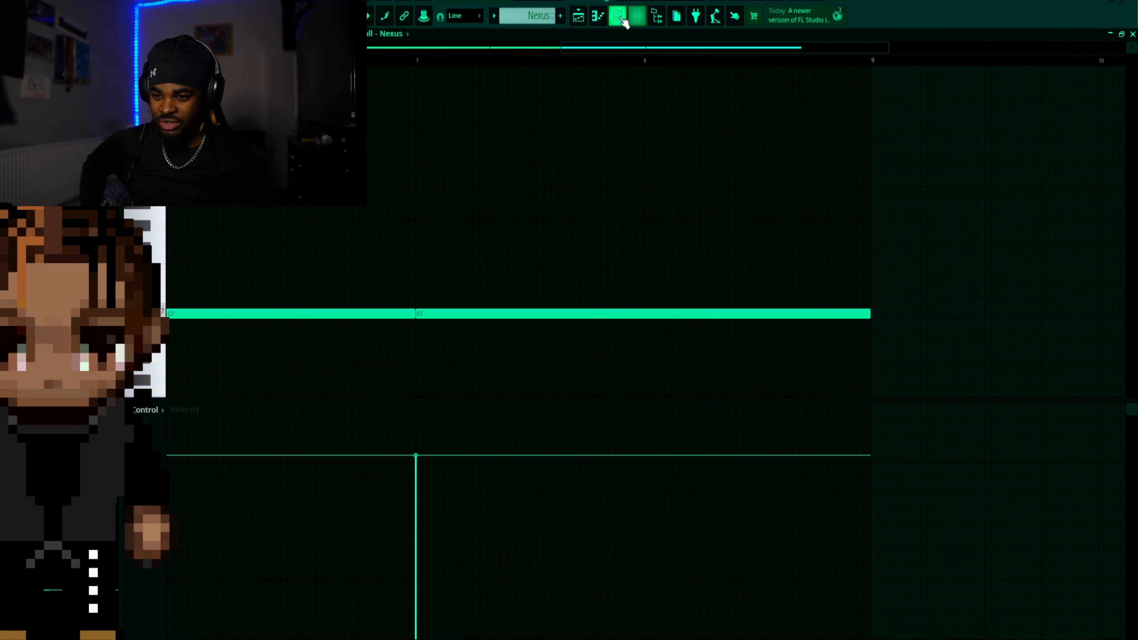
left_click(609, 48)
left_click_drag(358, 47, 261, 47)
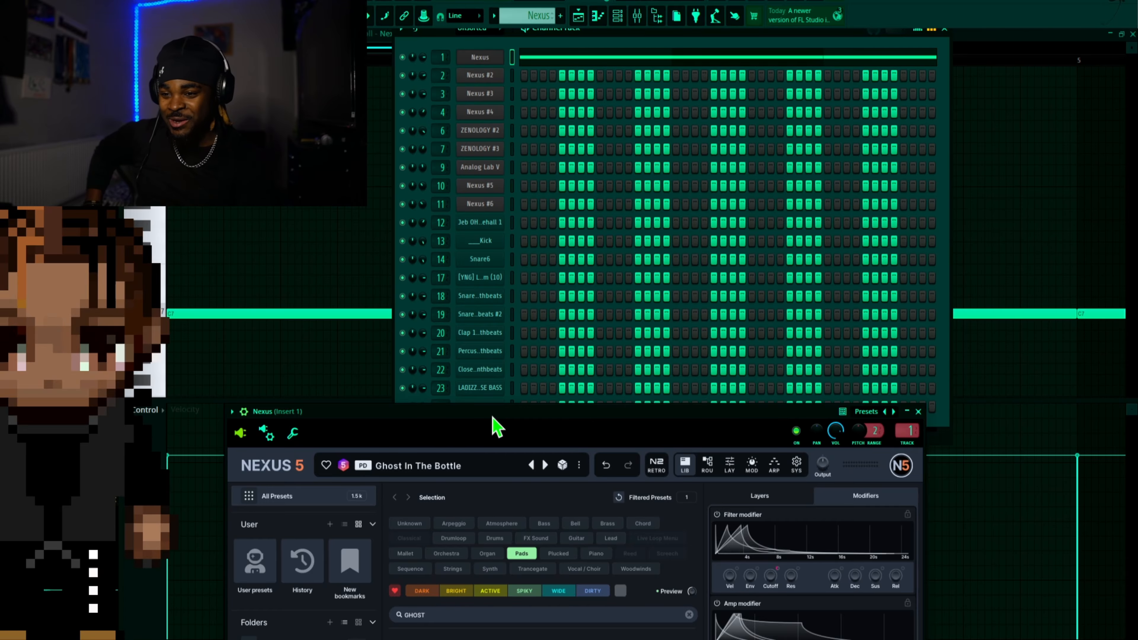
left_click(600, 19)
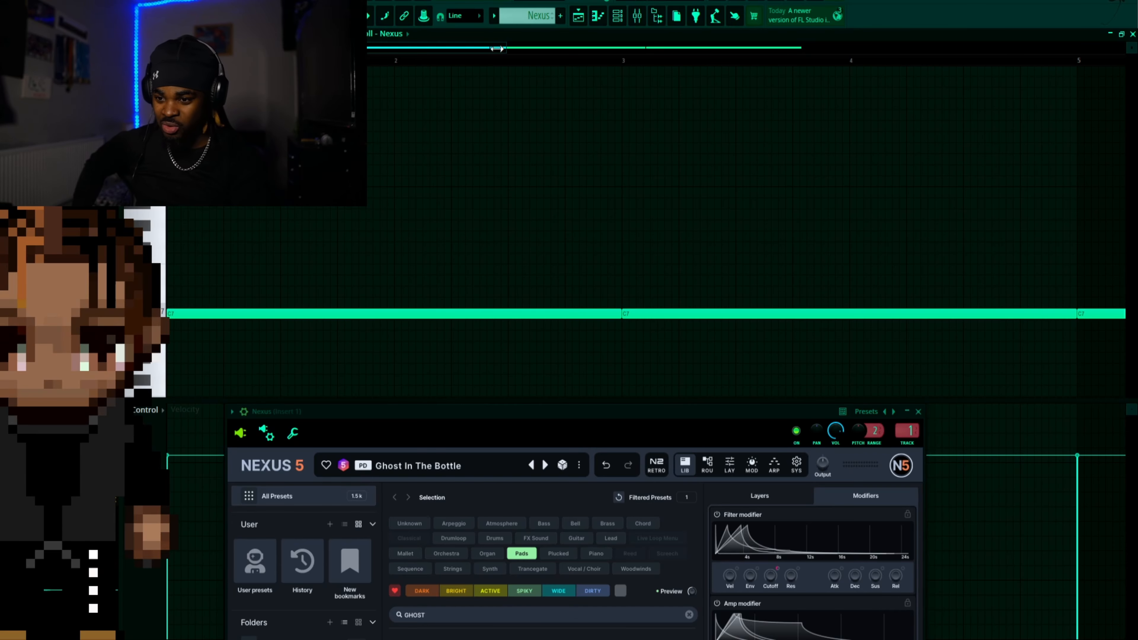
left_click_drag(502, 48, 631, 46)
left_click_drag(632, 47, 834, 47)
left_click(598, 17)
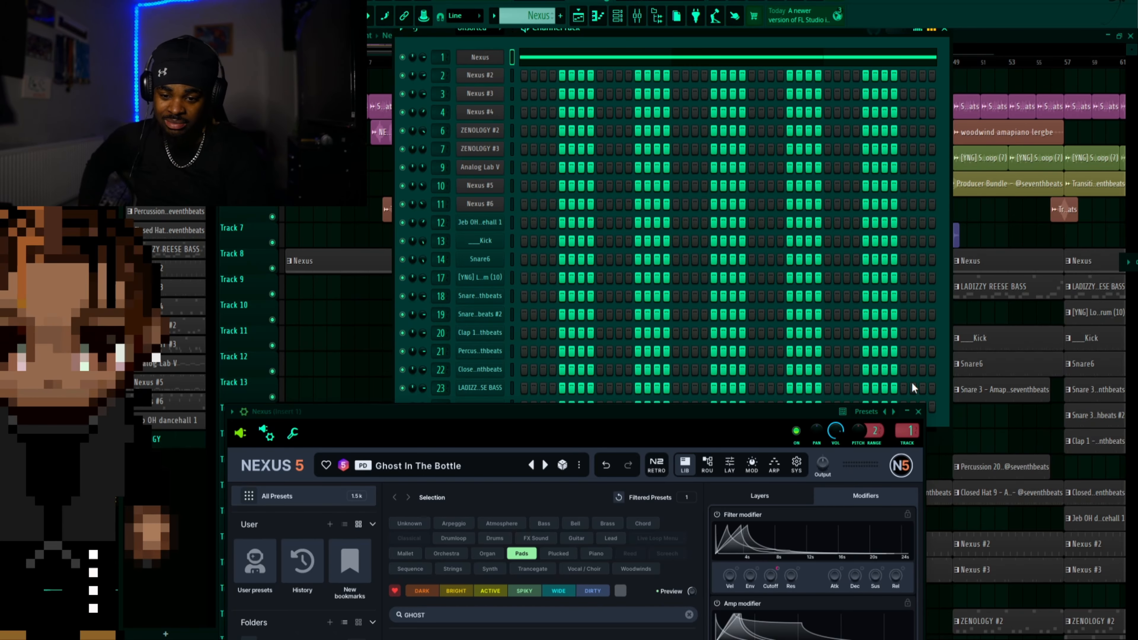
left_click(925, 411)
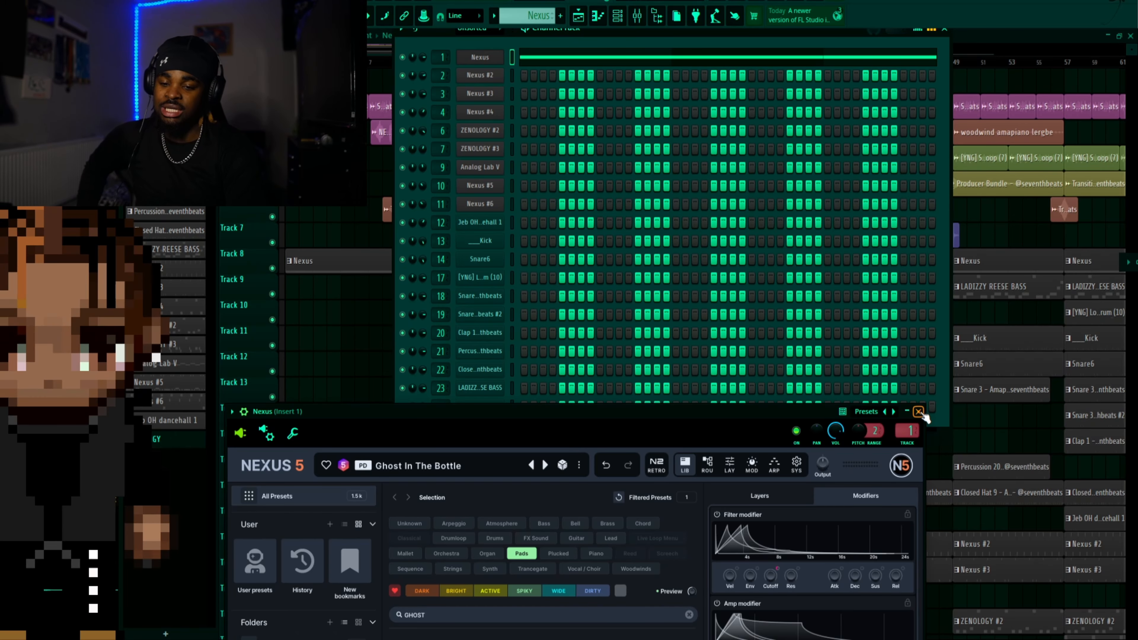
left_click(919, 411)
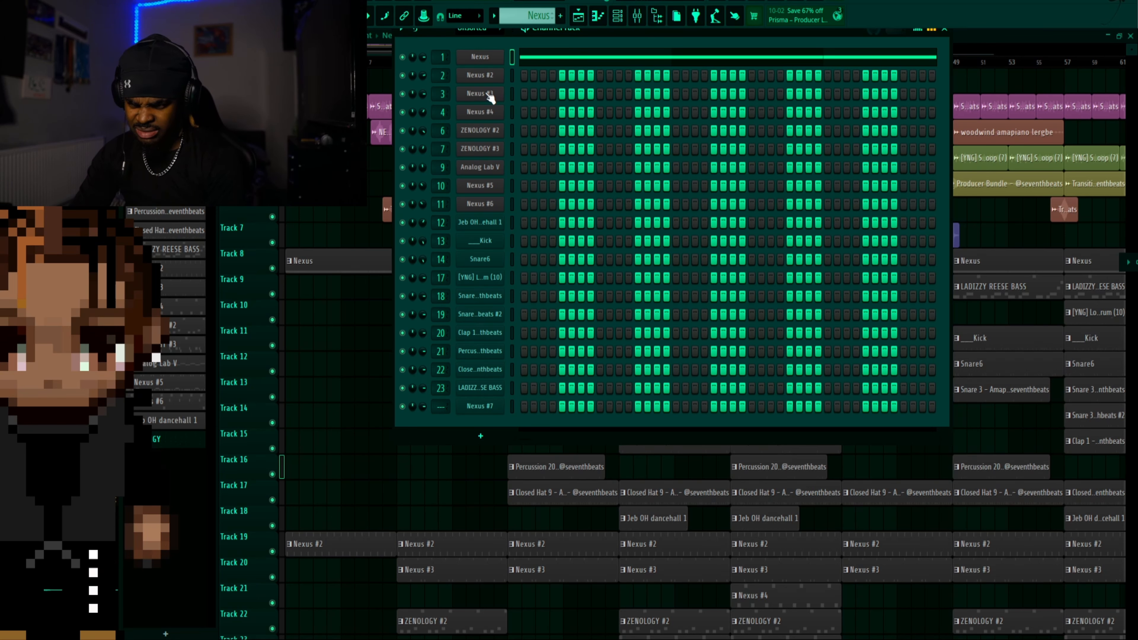
Select the Nexus #2 pattern and show it in the channel rack
left_click(493, 15)
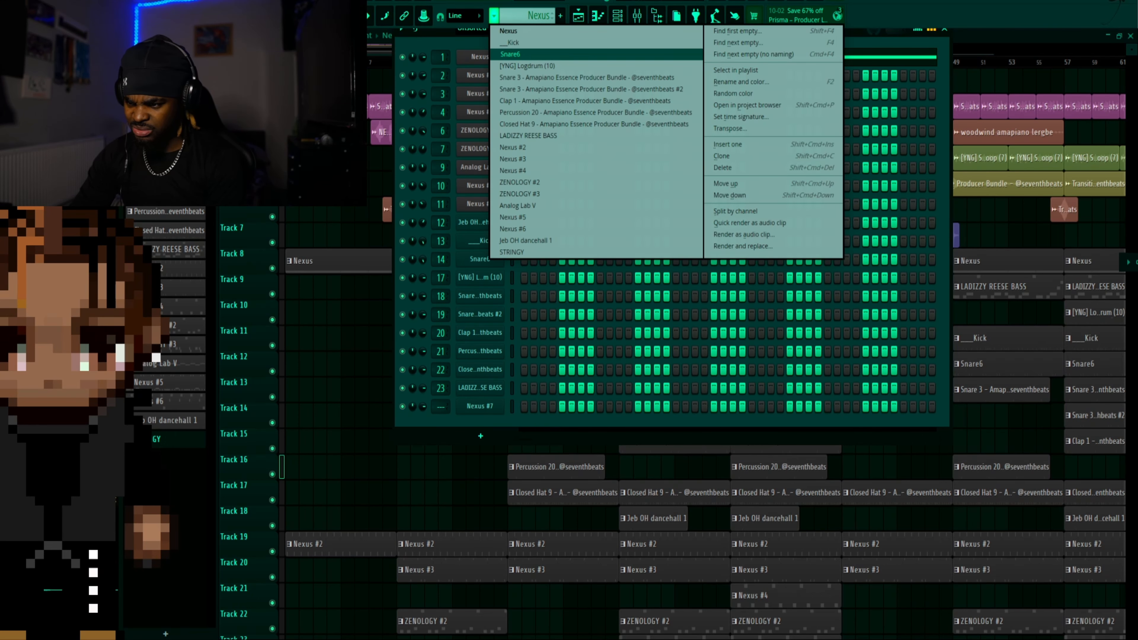
left_click(179, 269)
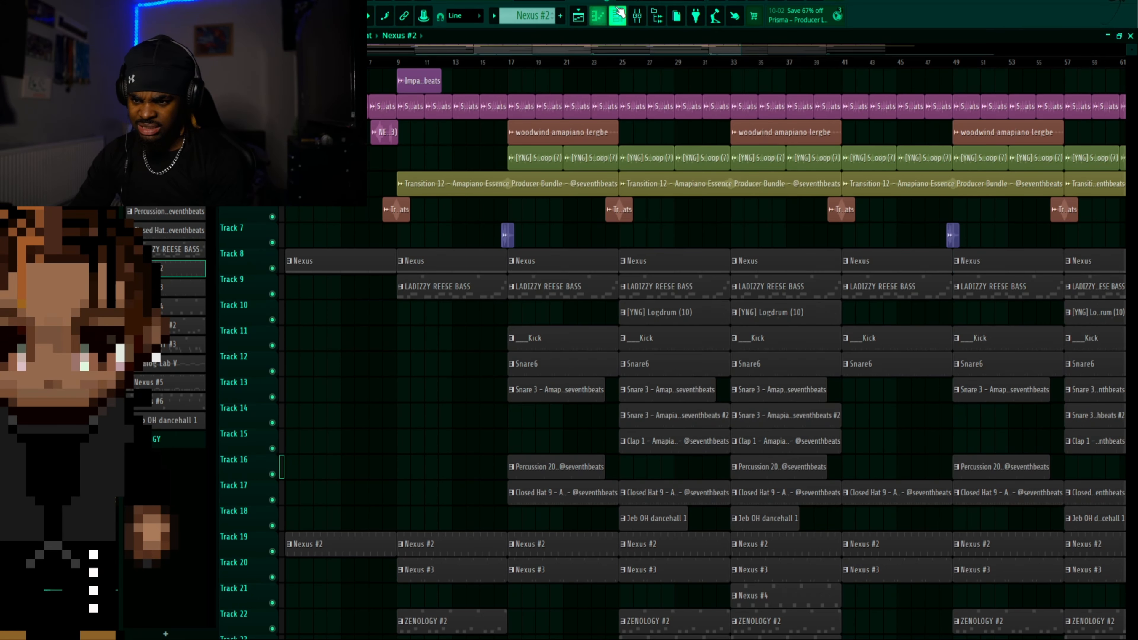
key("F6")
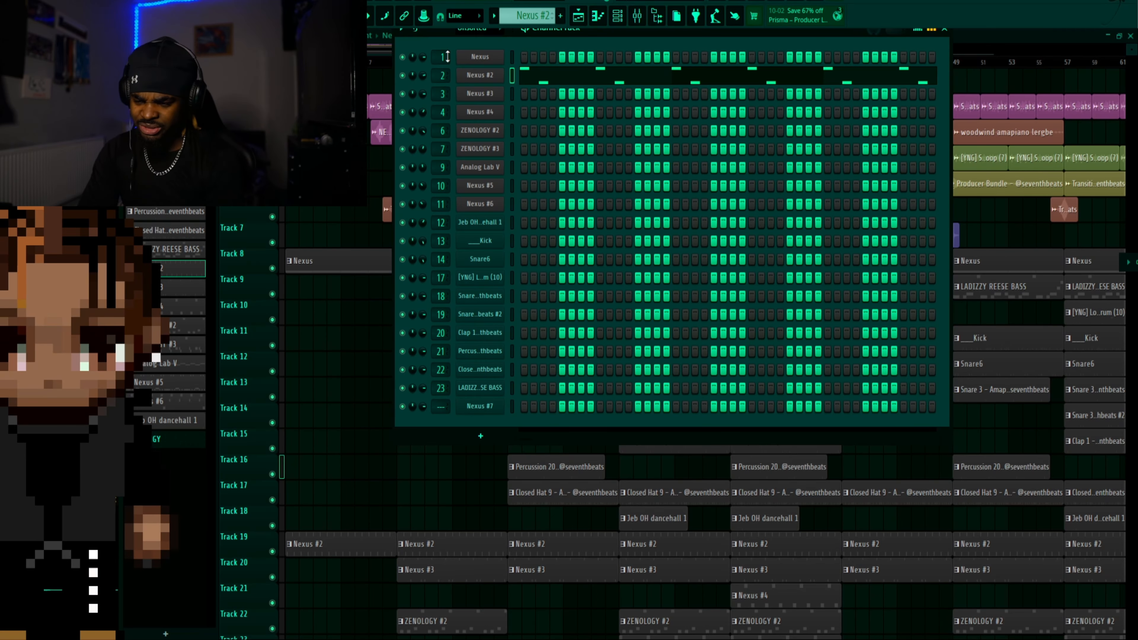
Select the Nexus #3 pattern, show it in the channel rack and control its playback
left_click(181, 287)
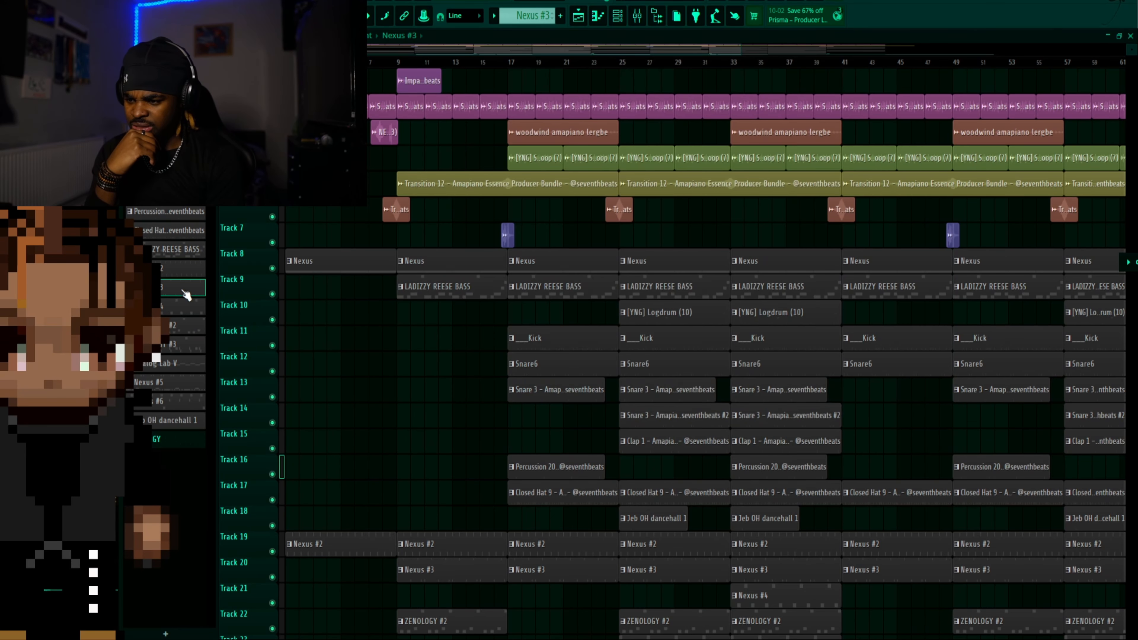
left_click(618, 12)
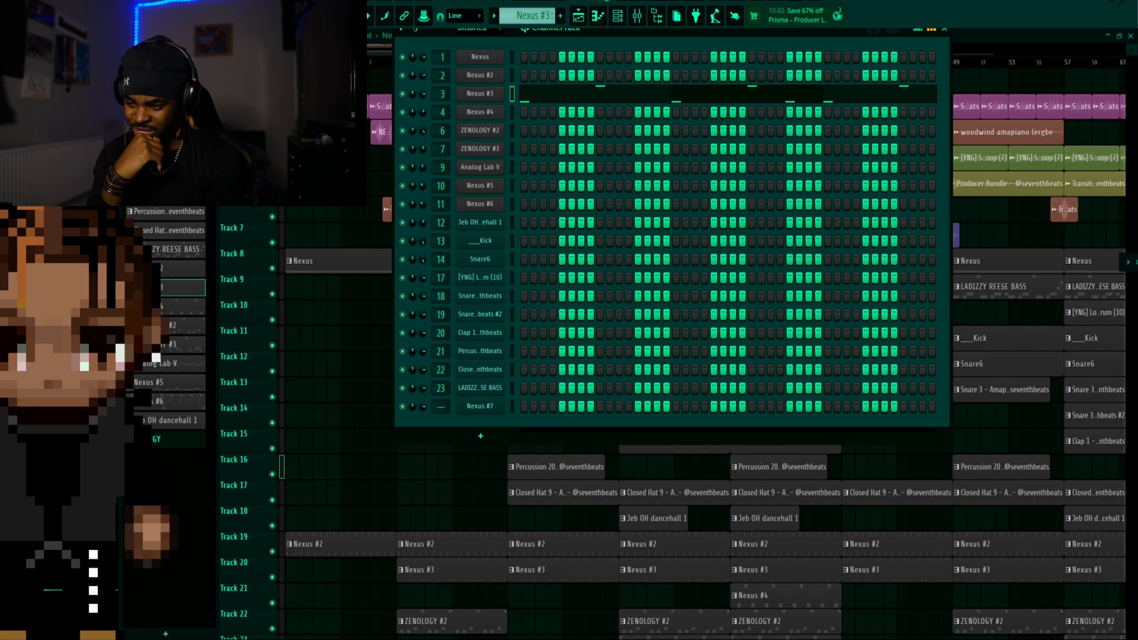
key("space")
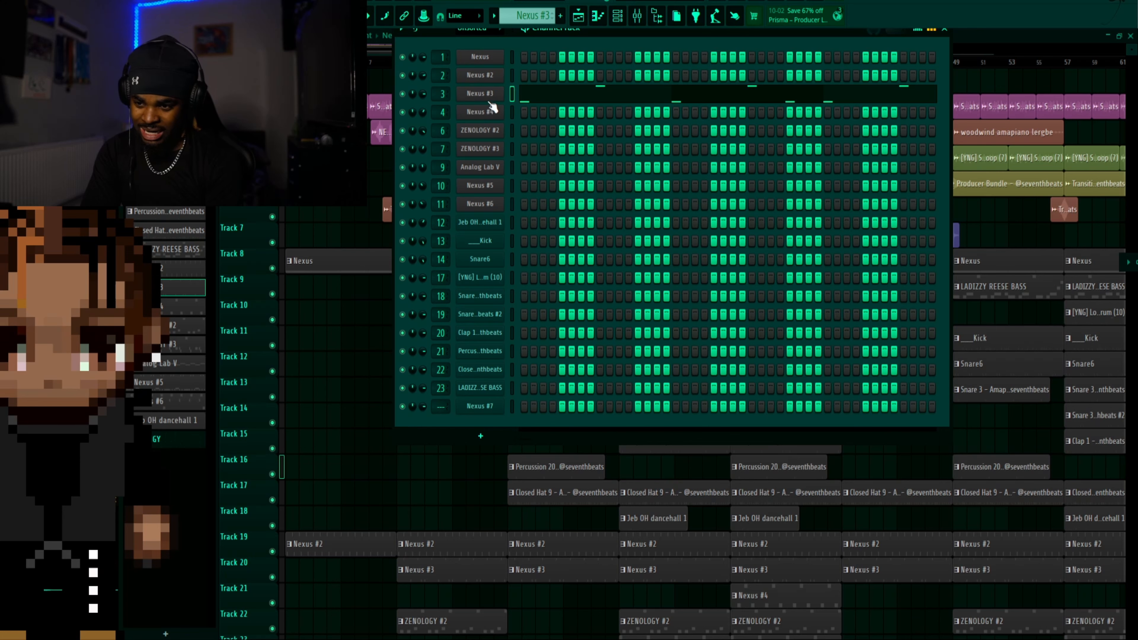
Open the Nexus #3 channel's plugin to view its preset, display its piano roll, then close the plugin
left_click(480, 93)
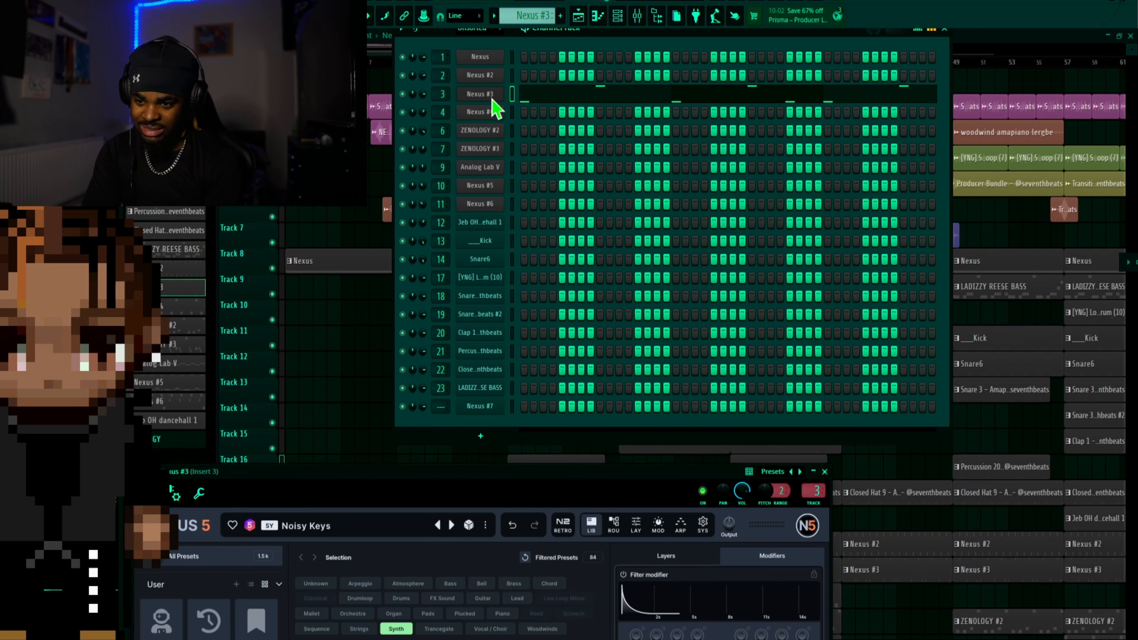
left_click(598, 16)
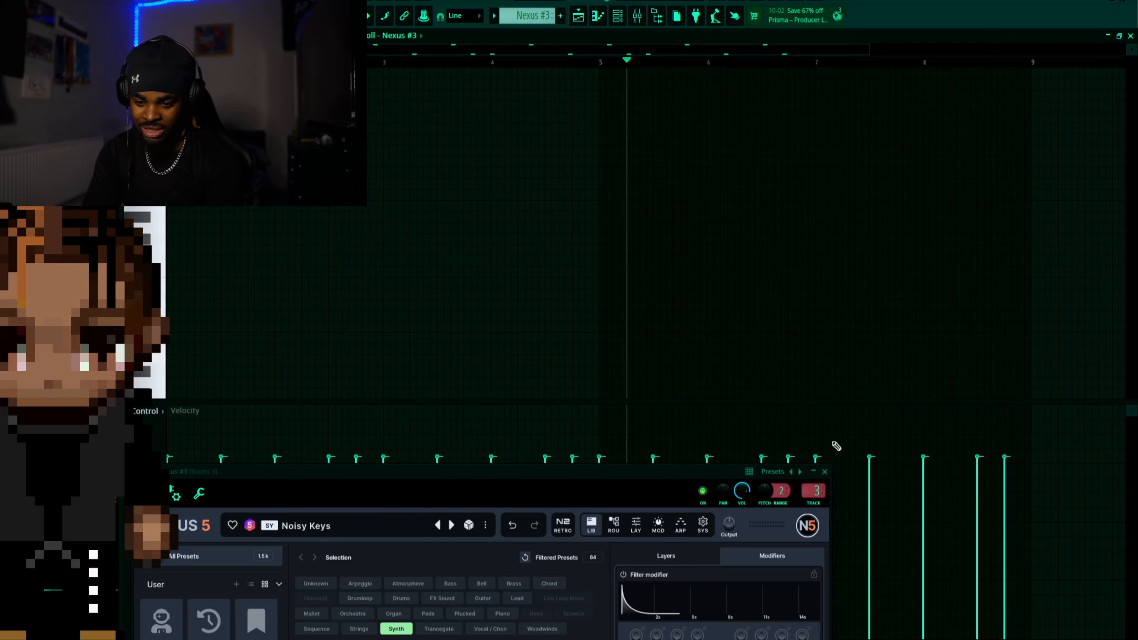
left_click(825, 472)
Play back the Nexus #3 notes in the piano roll, then stop playback and leave the piano roll
scroll(615, 157, "up", 5)
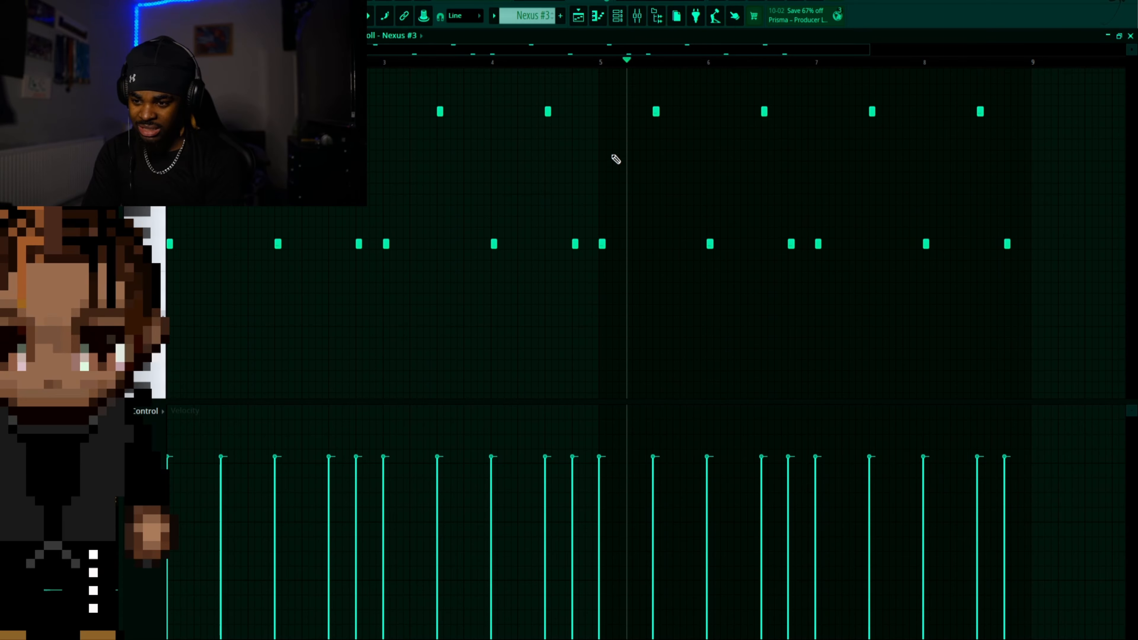
scroll(615, 158, "down", 1)
key("space")
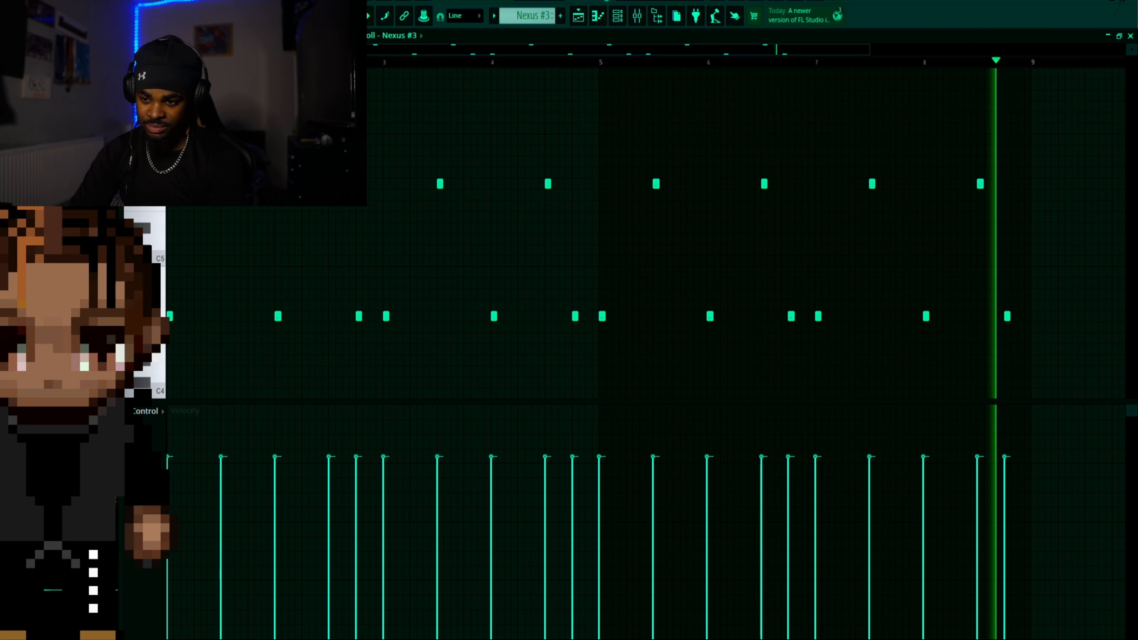
key("space")
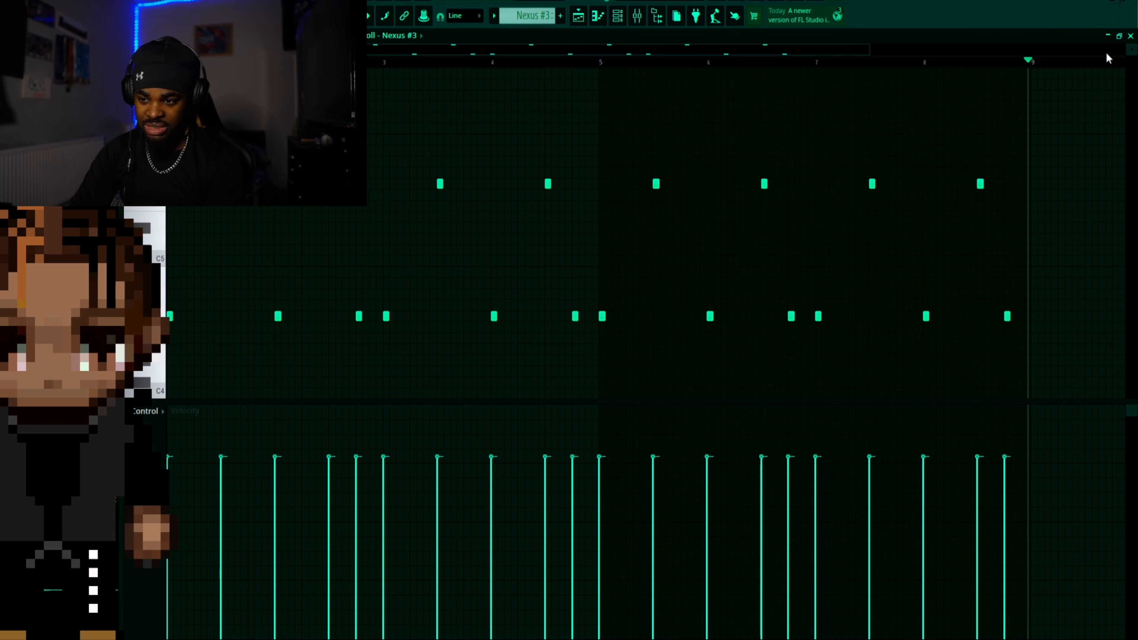
left_click(1107, 35)
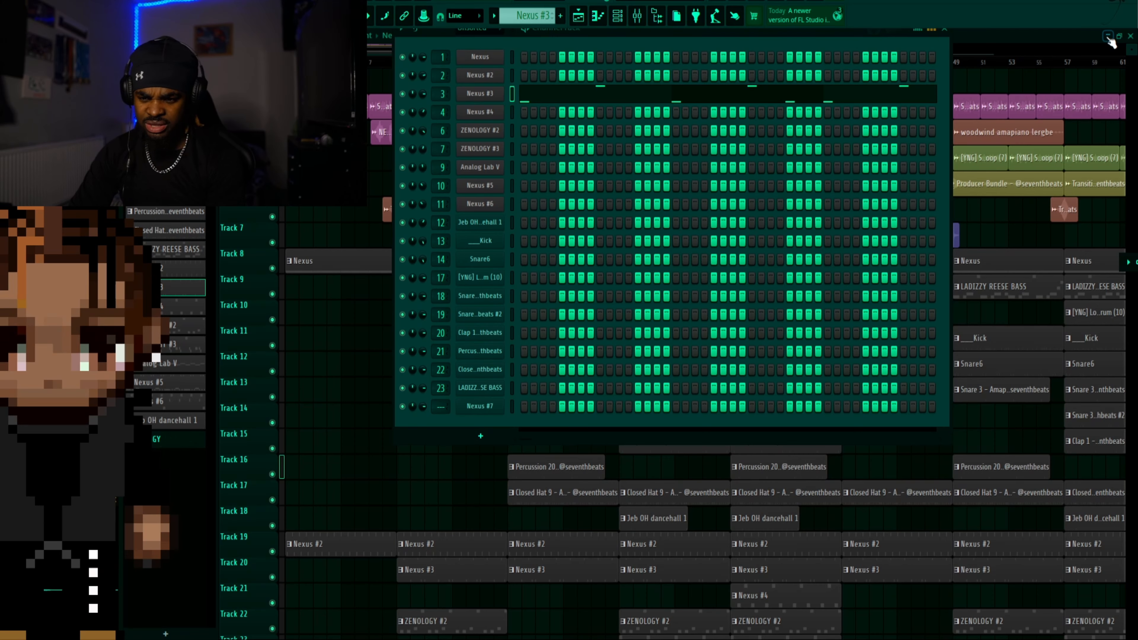
Select the Nexus #4 pattern, show it in the channel rack and open its plugin to view the preset
left_click(193, 316)
key("F6")
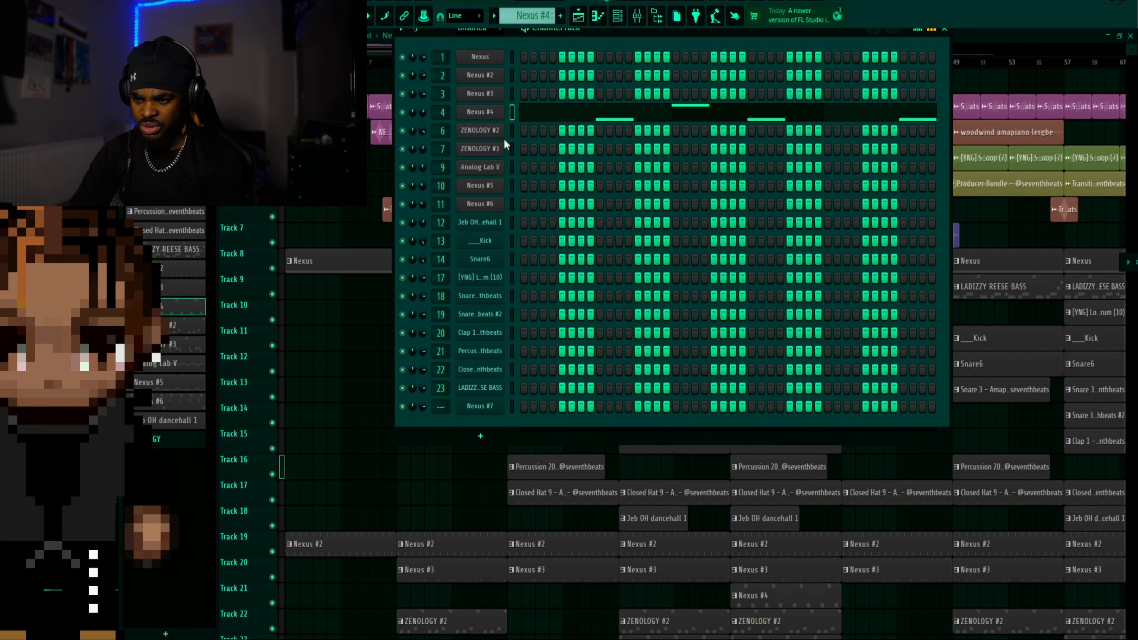
left_click(483, 118)
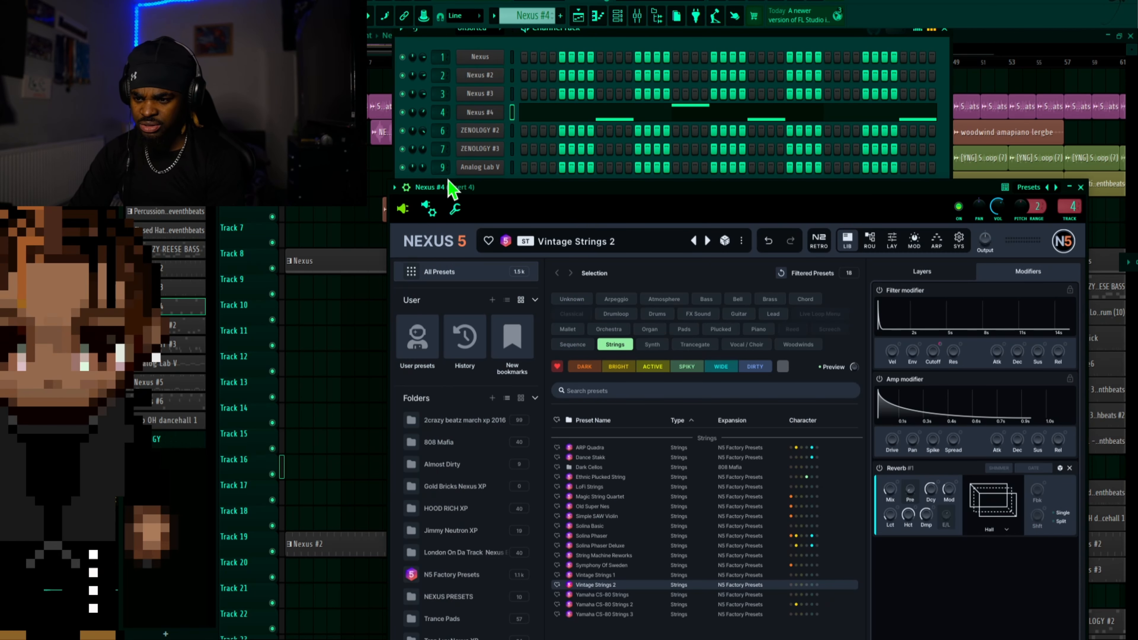
Close the Nexus #4 plugin, play the ZENOLOGY #2 pattern from the channel rack and open its plugin to view the preset
left_click(1079, 186)
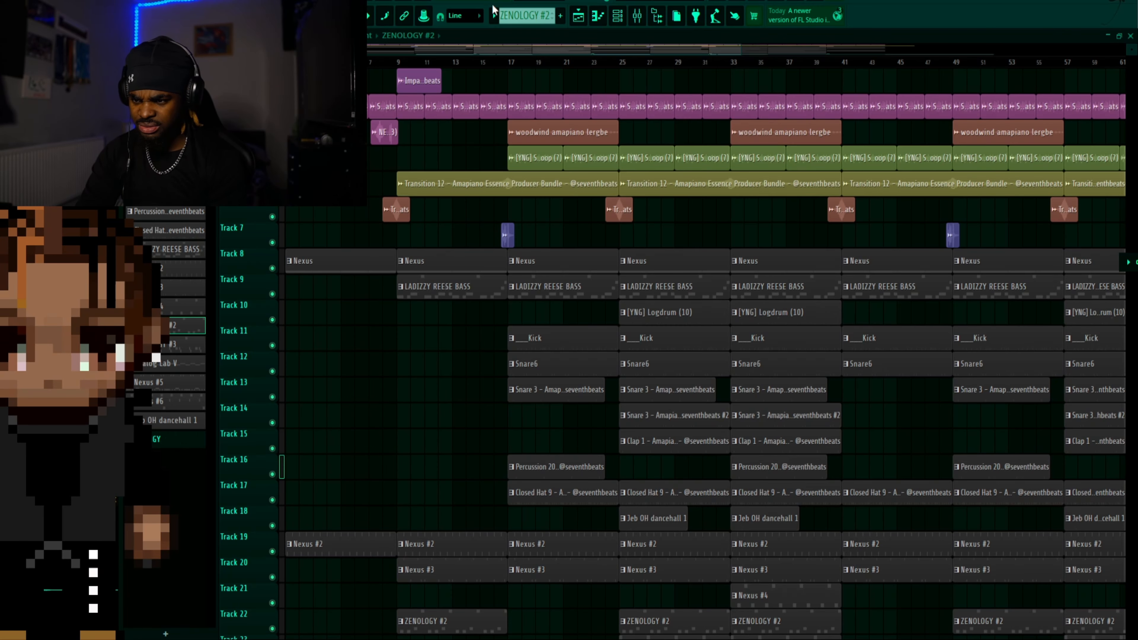
left_click(617, 16)
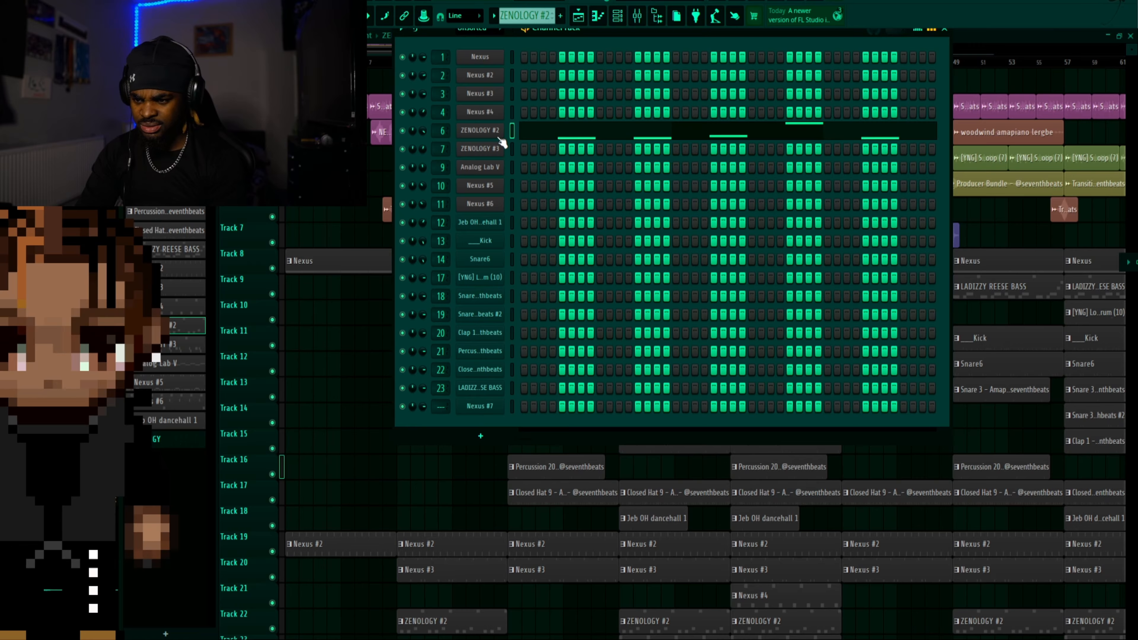
key("space")
left_click(494, 132)
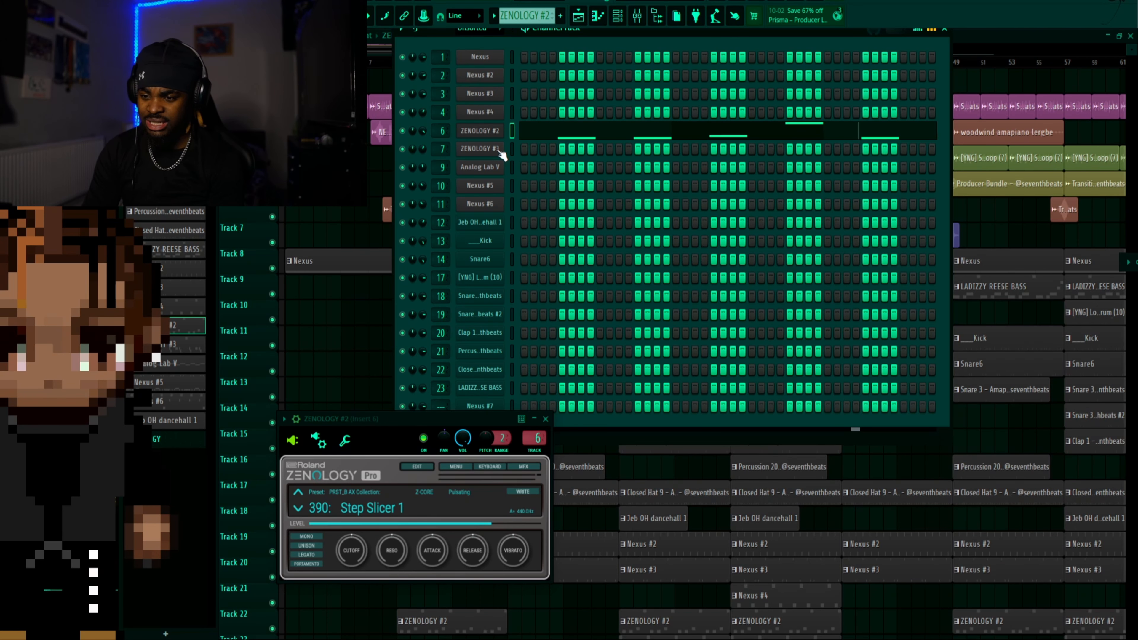
View the ZENOLOGY #3 channel's preset, play that pattern's notes in the piano roll, close the plugin and stop playback
left_click(487, 151)
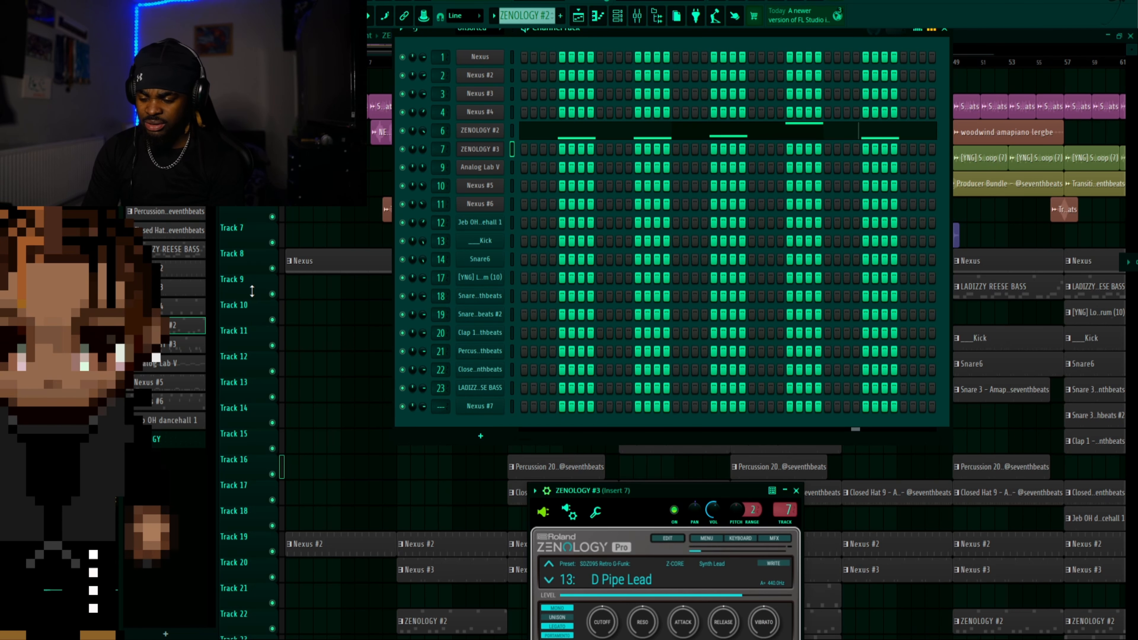
left_click(186, 350)
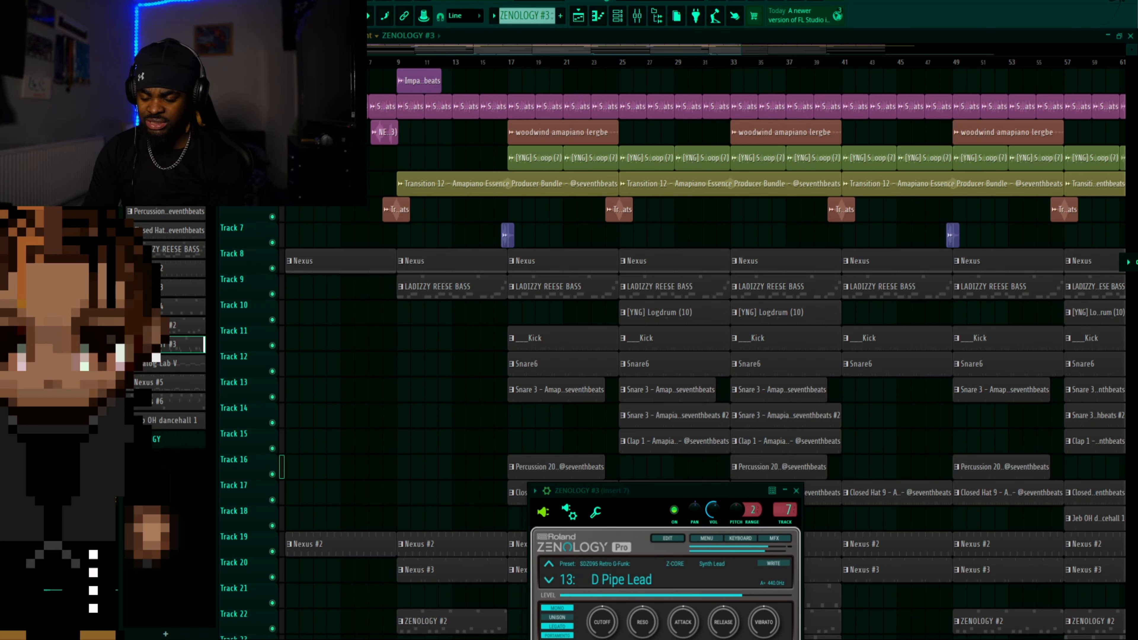
left_click(598, 17)
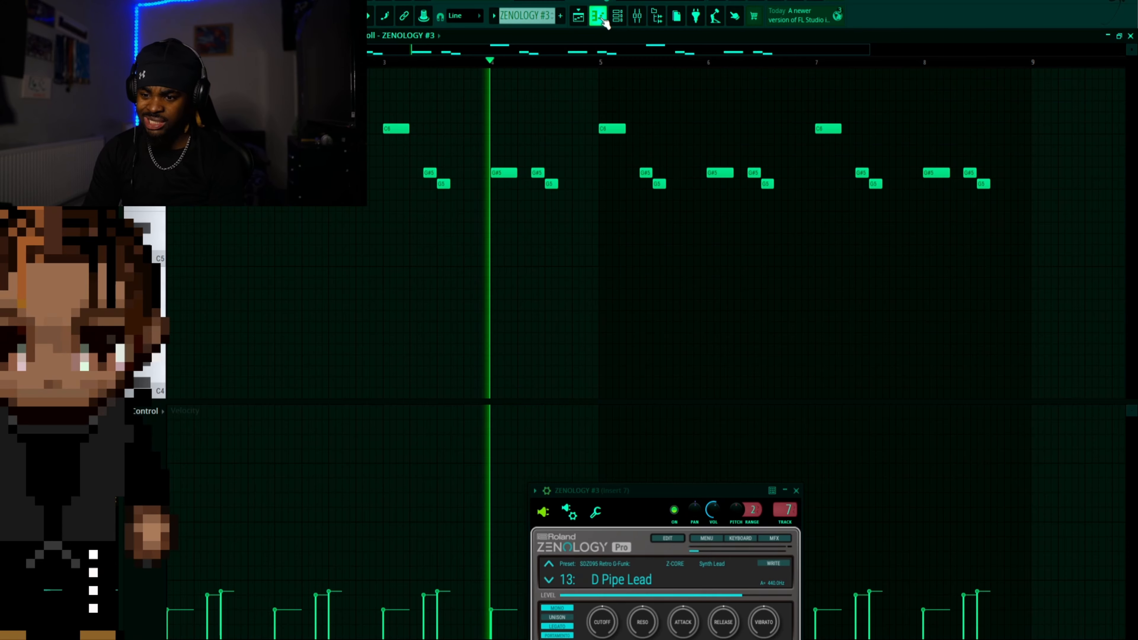
scroll(493, 323, "up", 3)
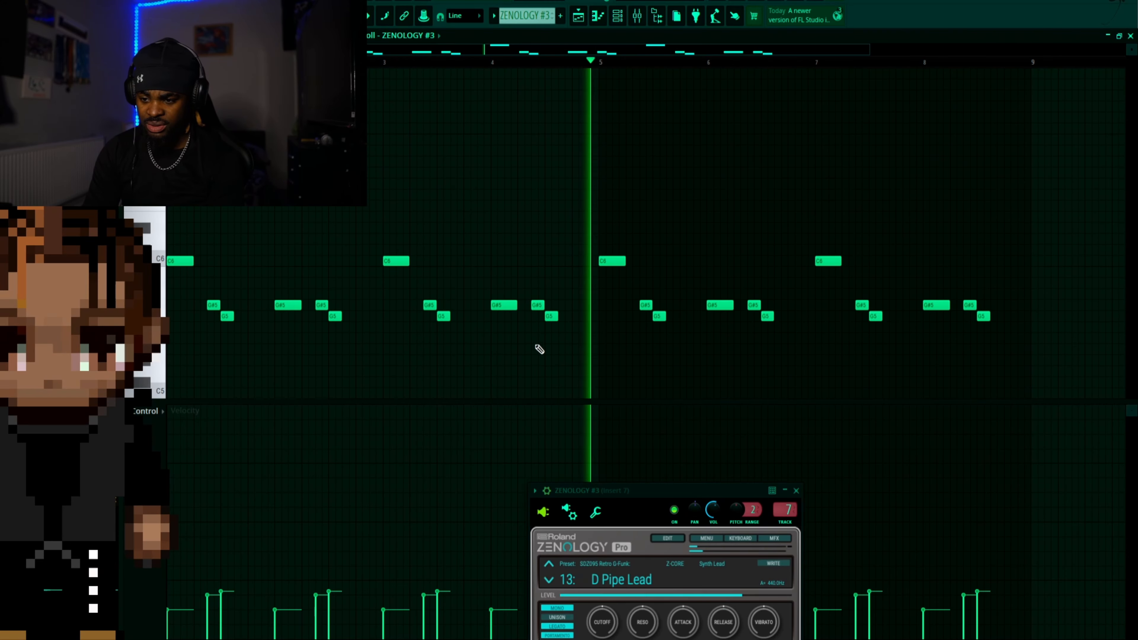
left_click(796, 490)
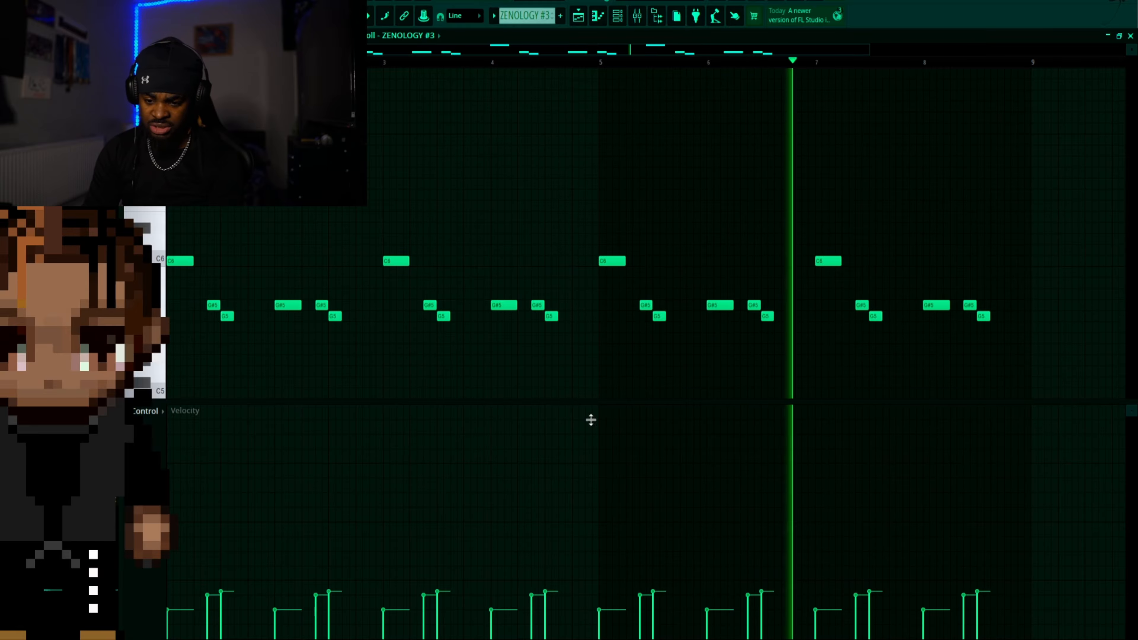
key("space")
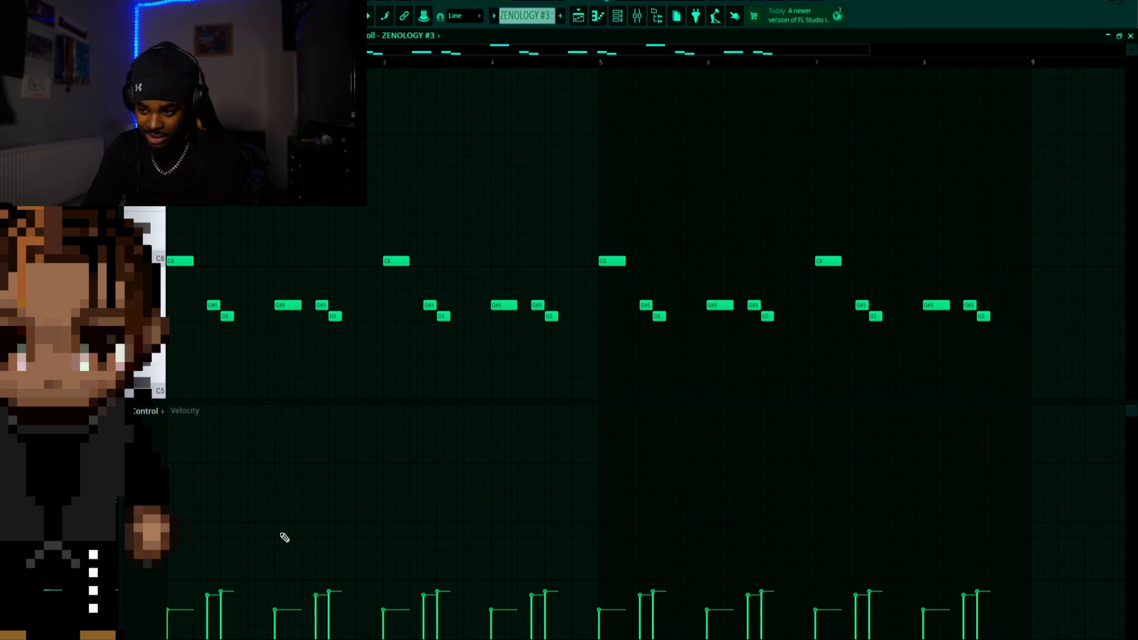
Return to the arrangement and display the LADIZZY REESE BASS pattern's notes from the start in the piano roll
left_click(620, 18)
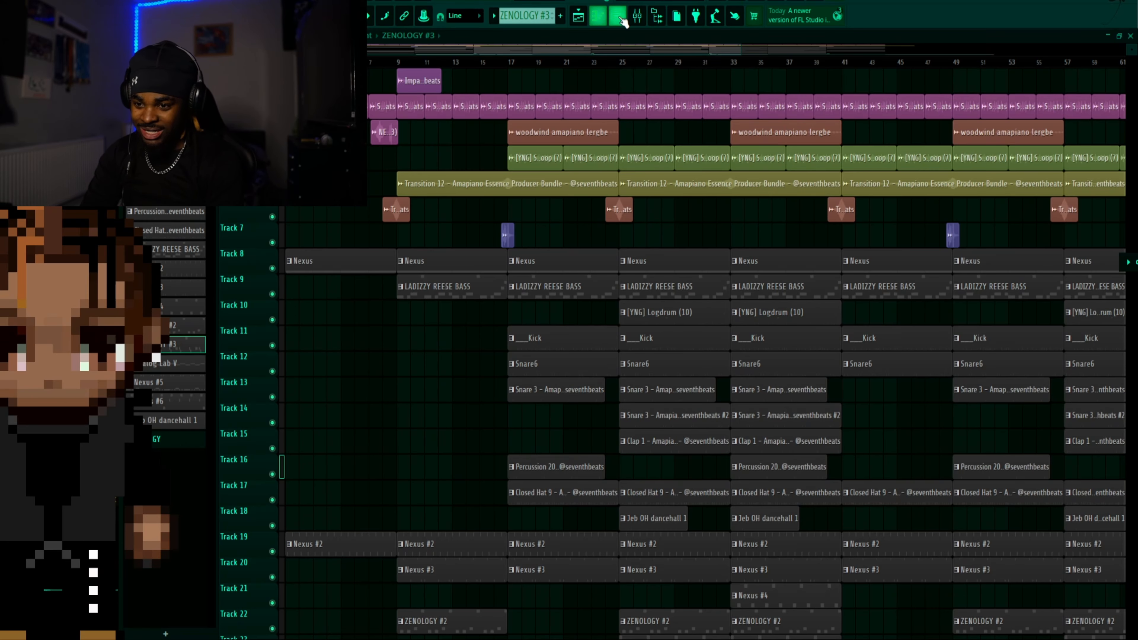
left_click(450, 287)
double_click(466, 294)
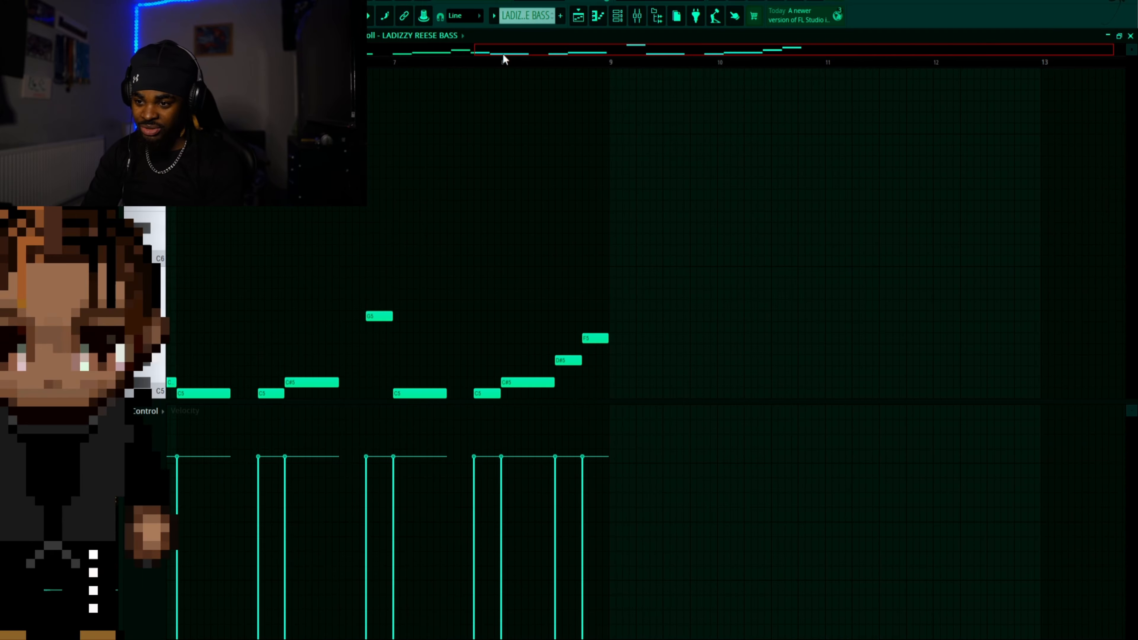
left_click_drag(502, 54, 259, 54)
scroll(253, 243, "down", 3)
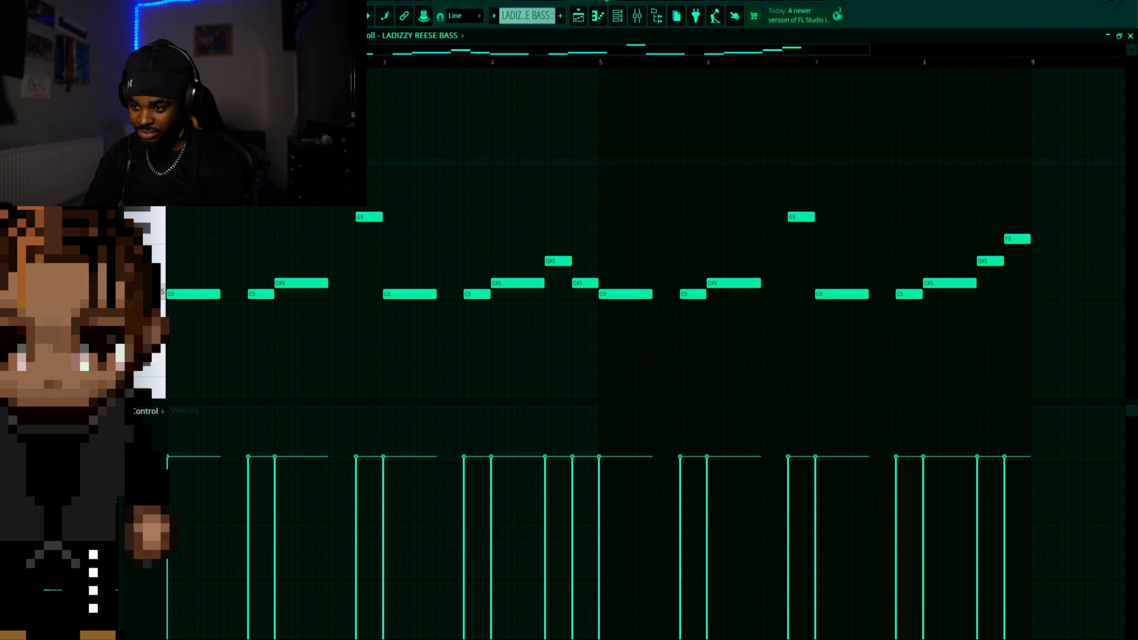
scroll(645, 301, "up", 3)
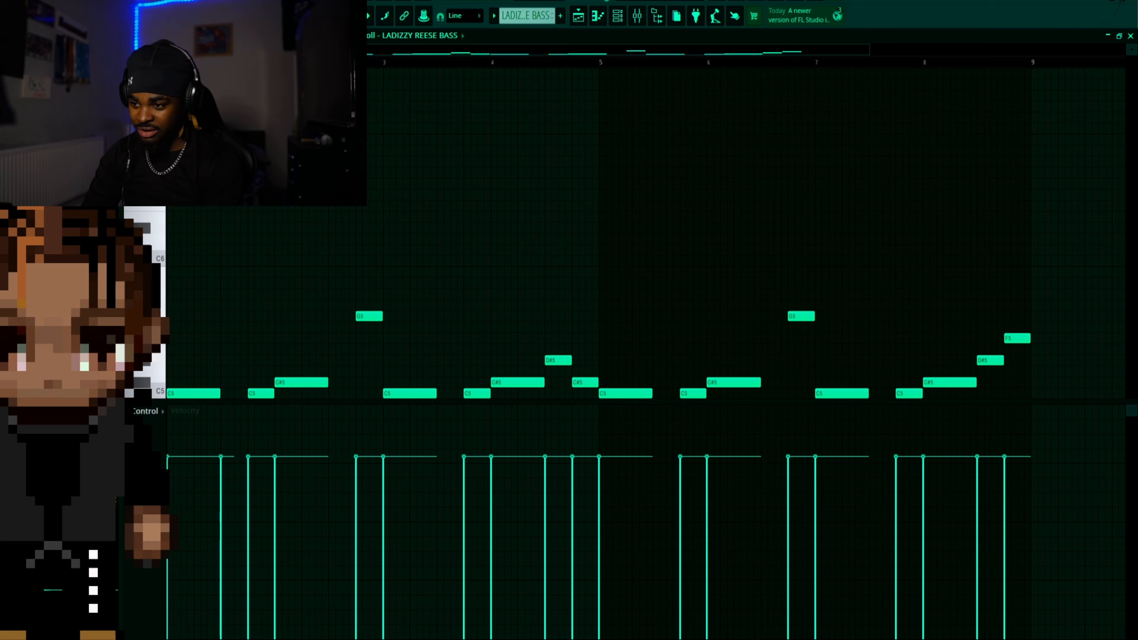
Try a short extra high note directly after the first bass note and shift it down in pitch
key("space")
key("space")
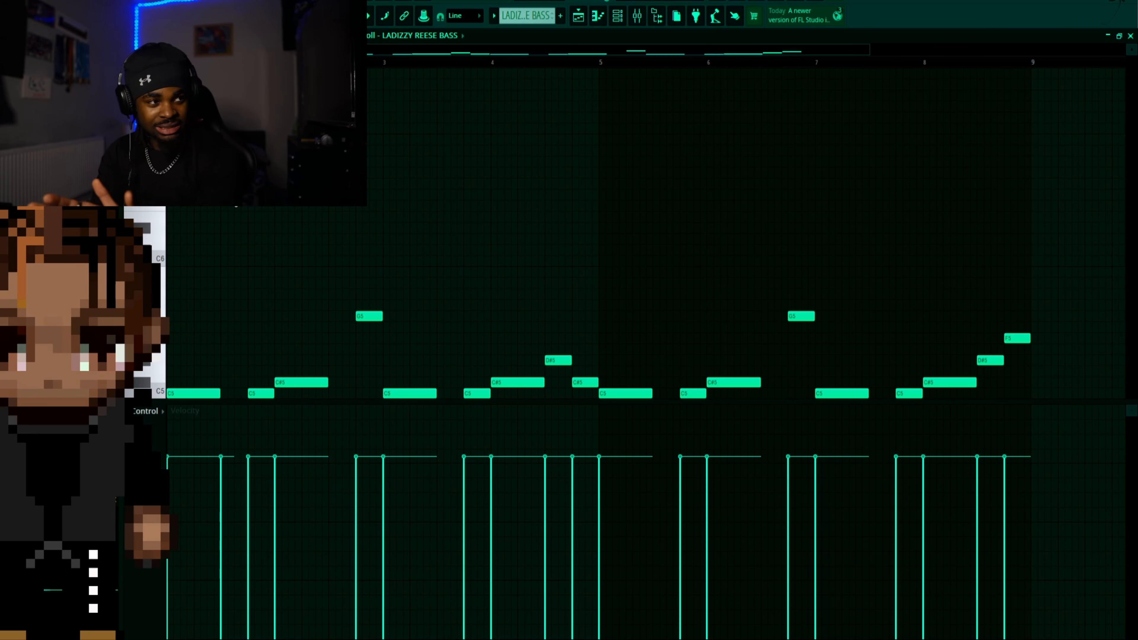
key("shift+Down")
key("shift+Down")
key("shift+Down")
key("shift+Down")
key("shift+Down")
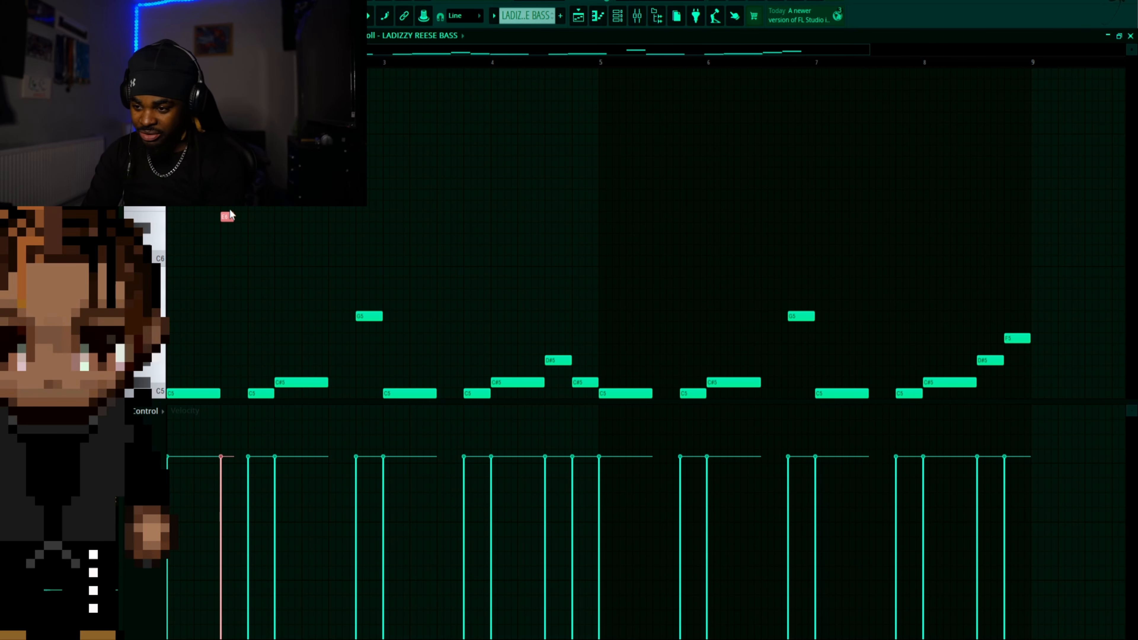
scroll(254, 308, "down", 4)
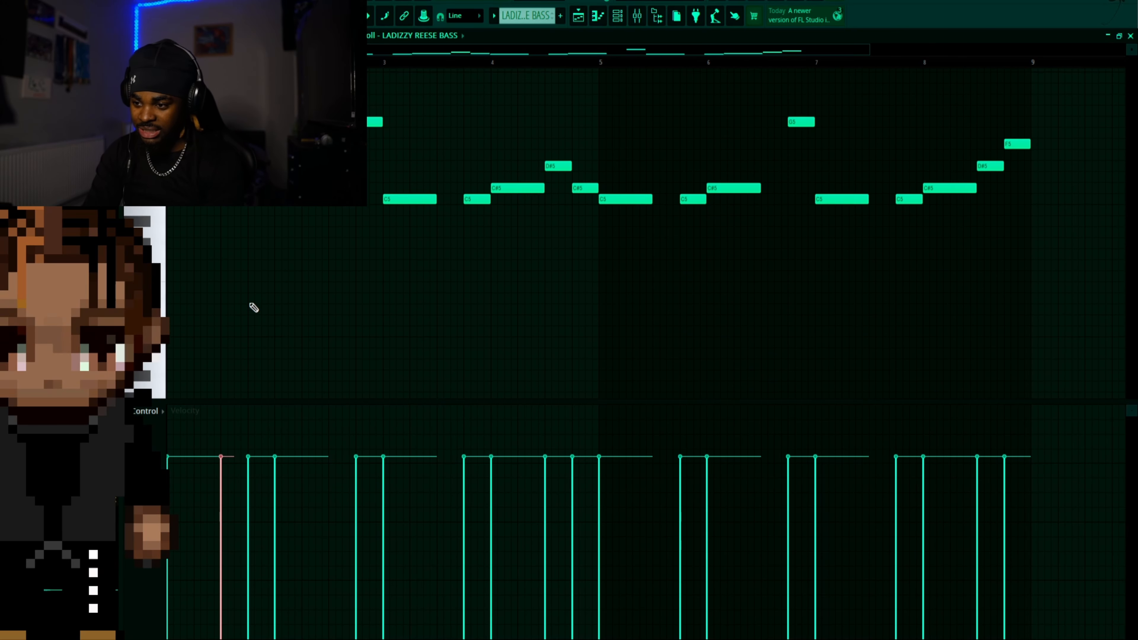
scroll(254, 308, "up", 2)
Play back the LADIZZY REESE BASS line in the piano roll, stop it and play it again
key("space")
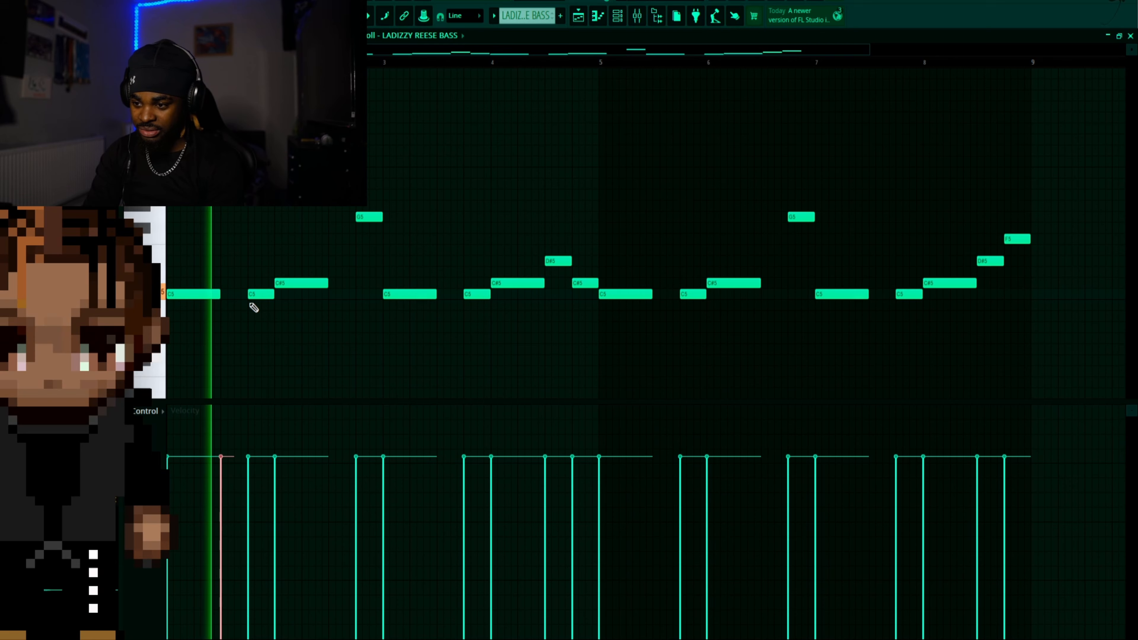
key("space")
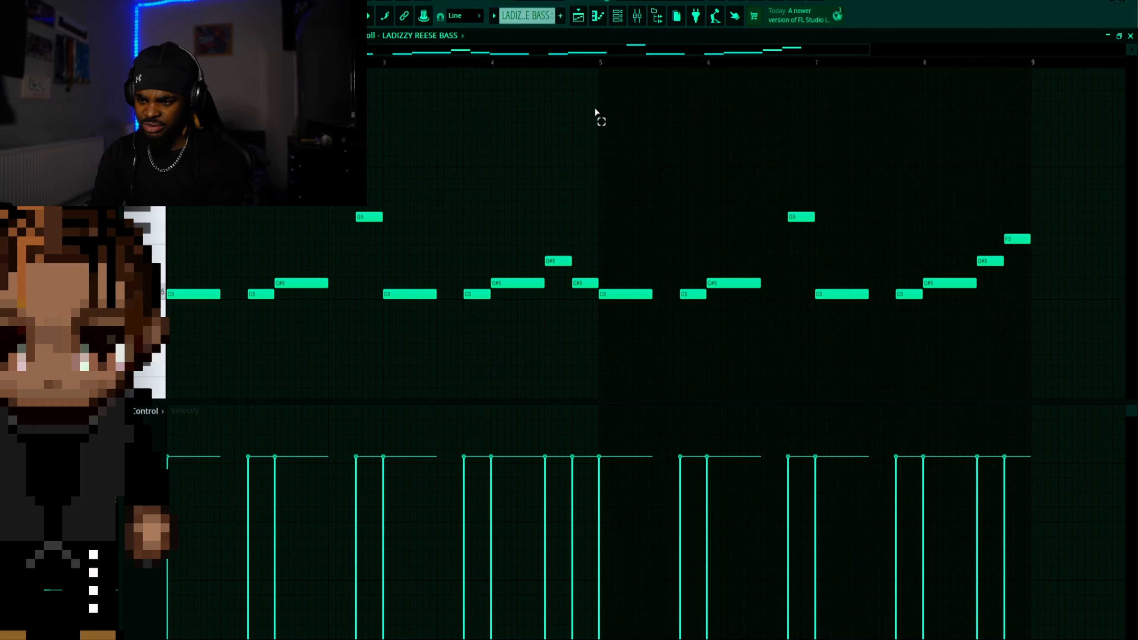
key("space")
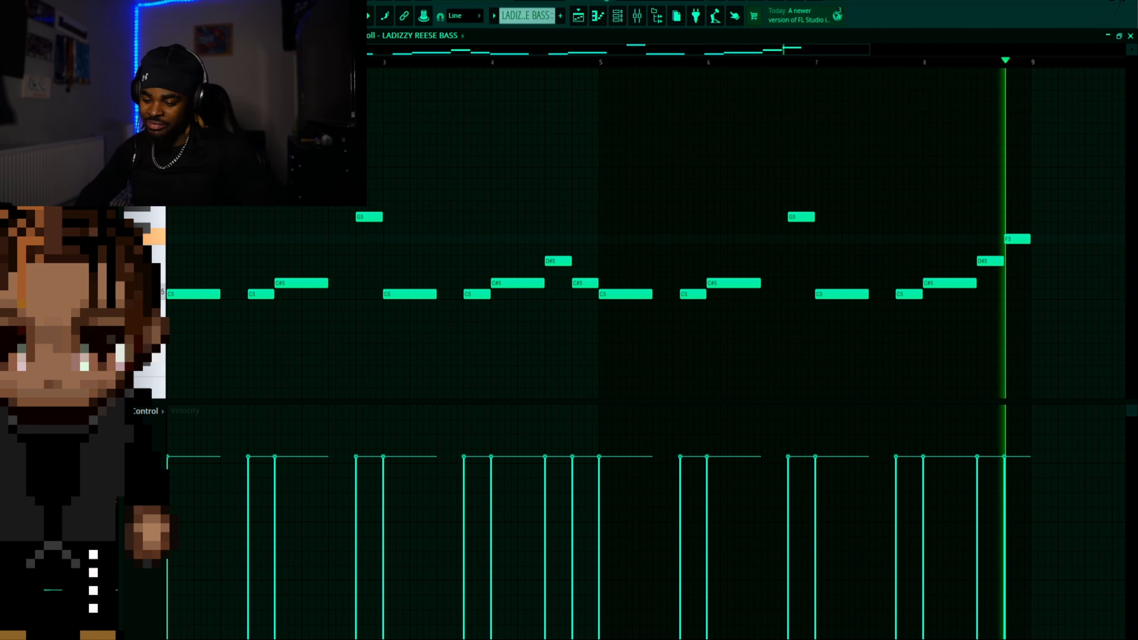
Select all bass notes, try them an octave higher, then lower them to start on C4 and play the line
key("ctrl+a")
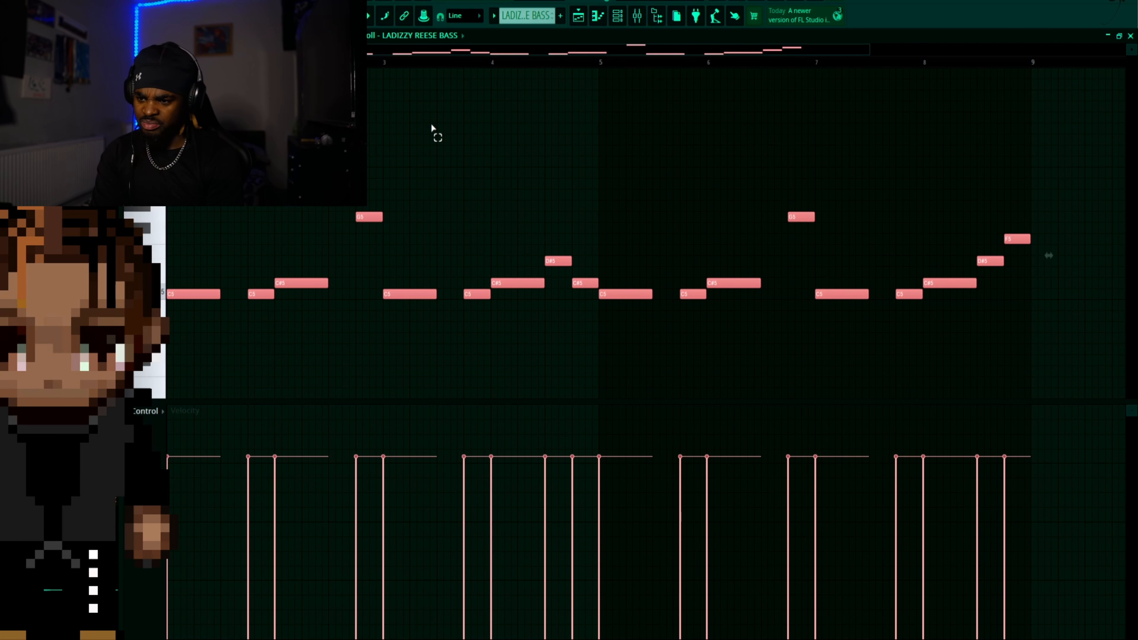
scroll(639, 122, "up", 1)
scroll(638, 122, "down", 2)
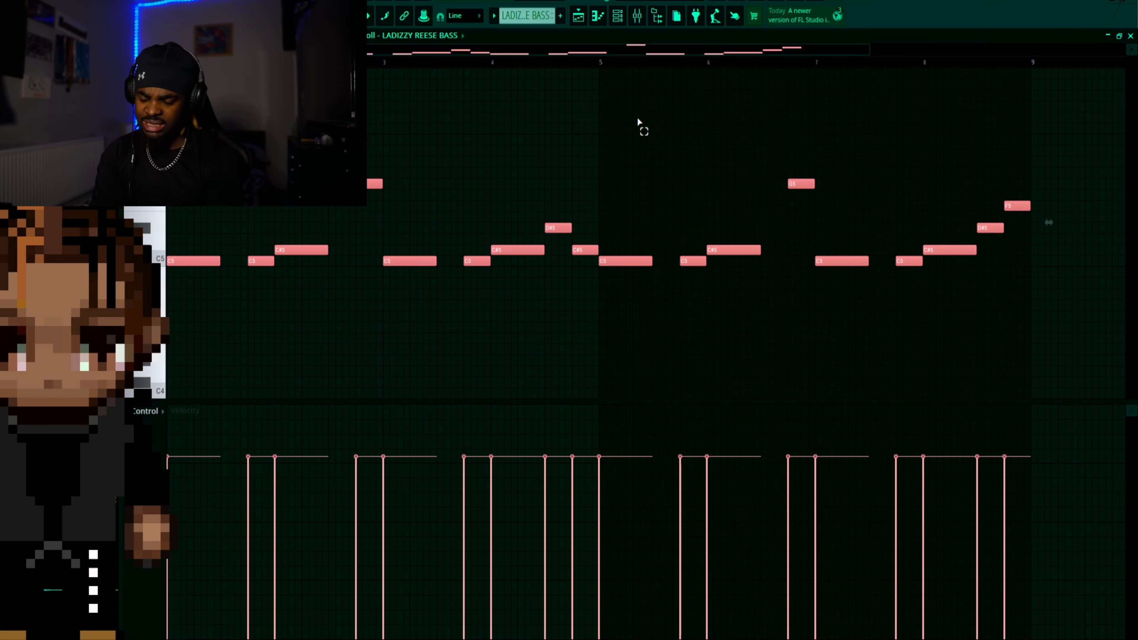
key("ctrl+Up")
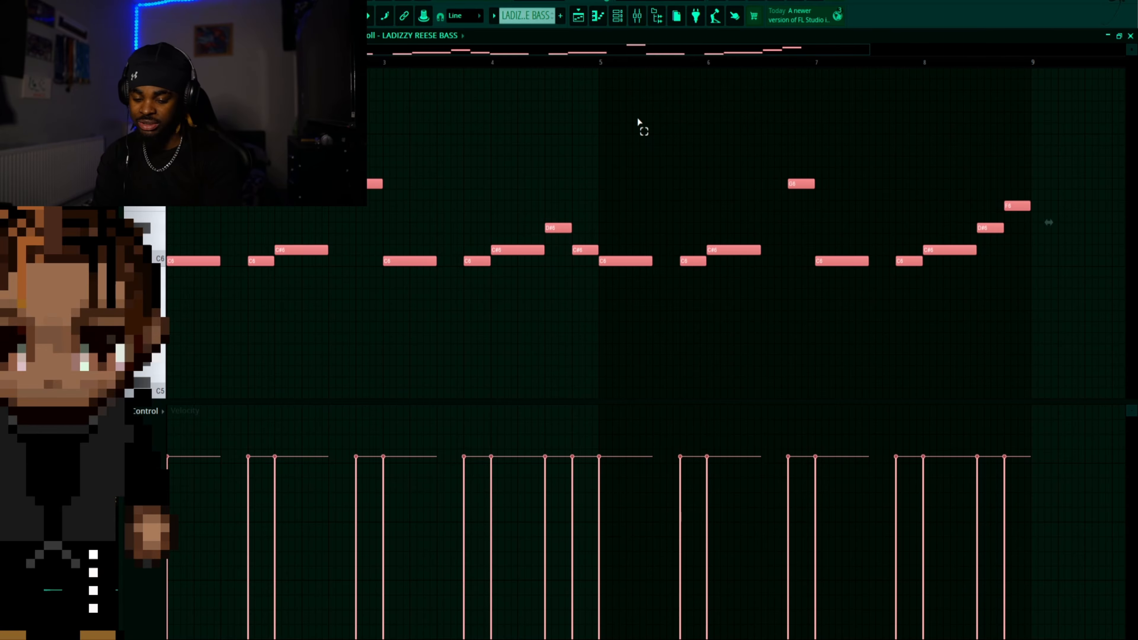
key("ctrl+Down")
key("ctrl+Down")
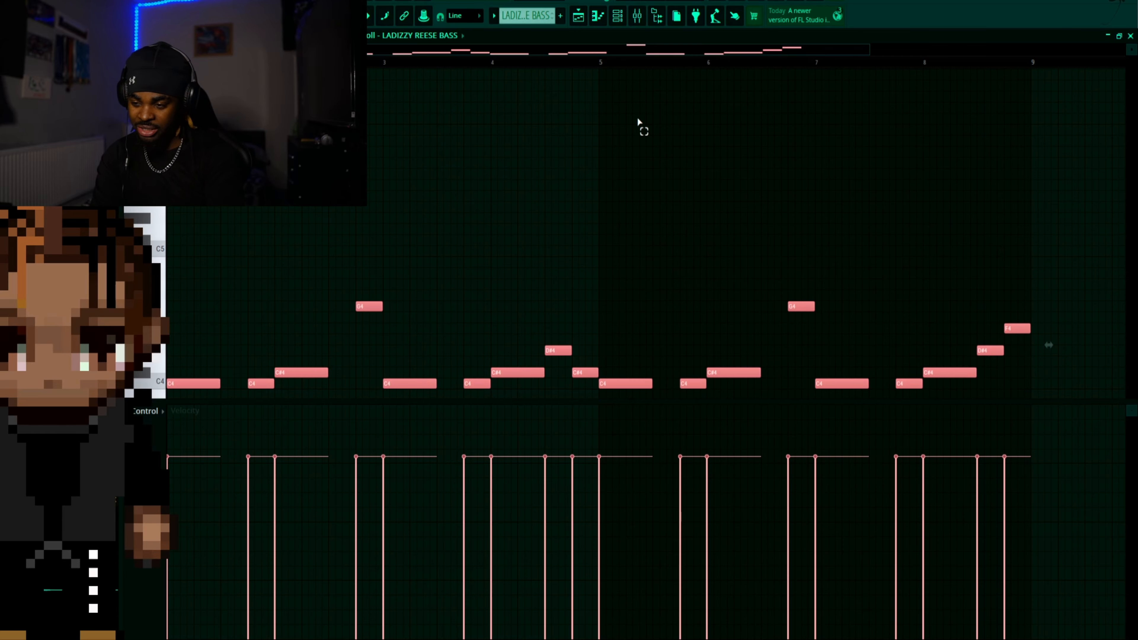
key("space")
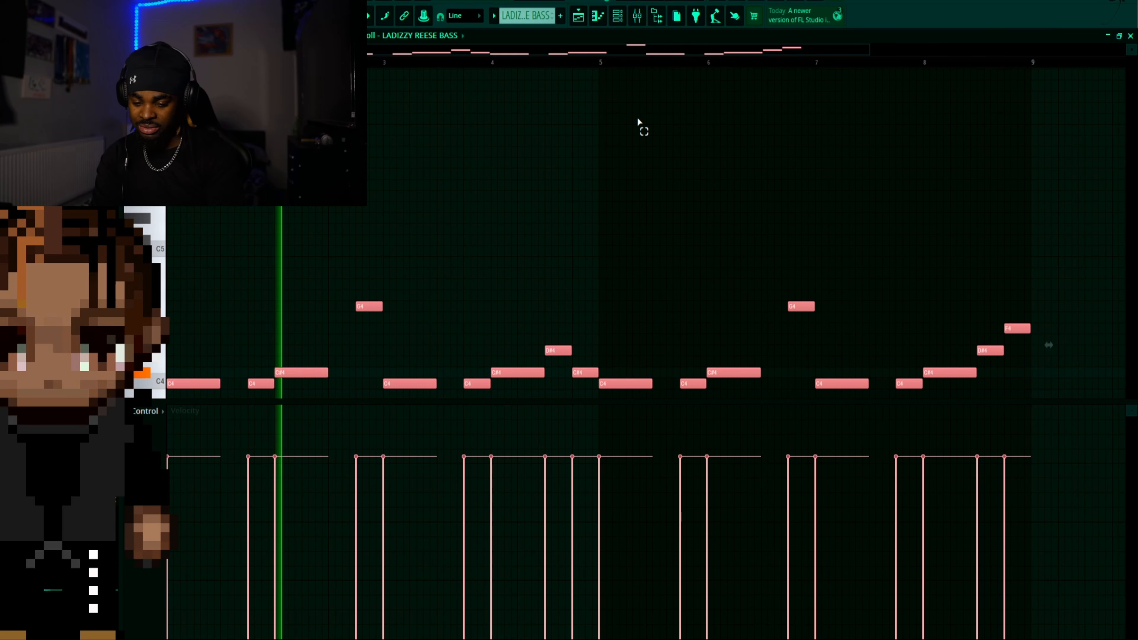
Raise the selected bass notes to start on C6, play them, then return them to start on C5
key("ctrl+Up")
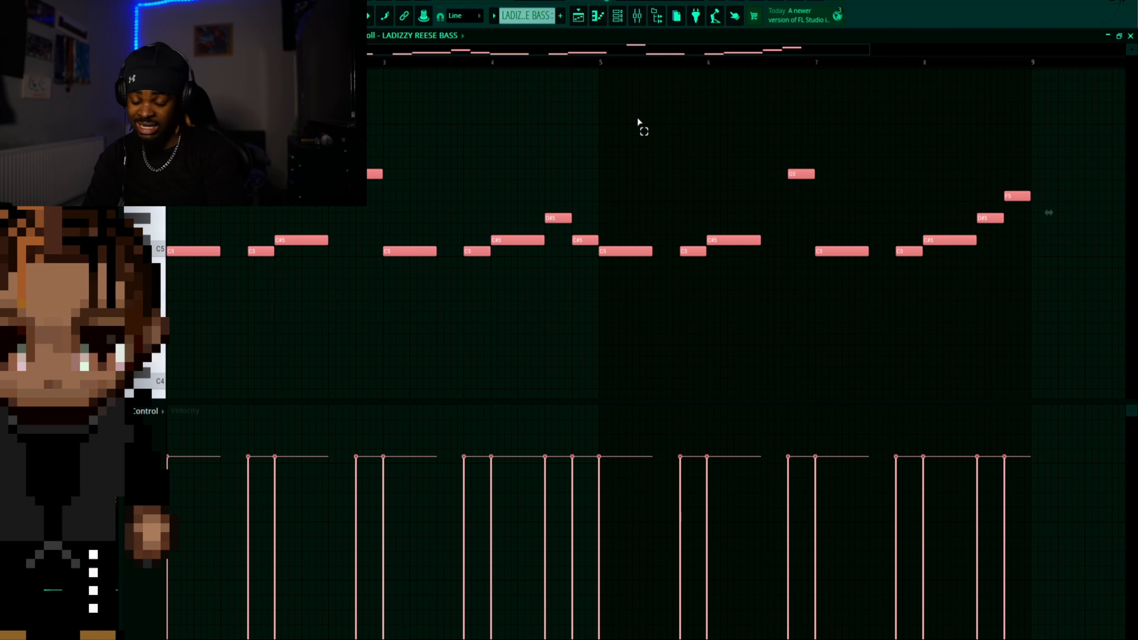
key("ctrl+Up")
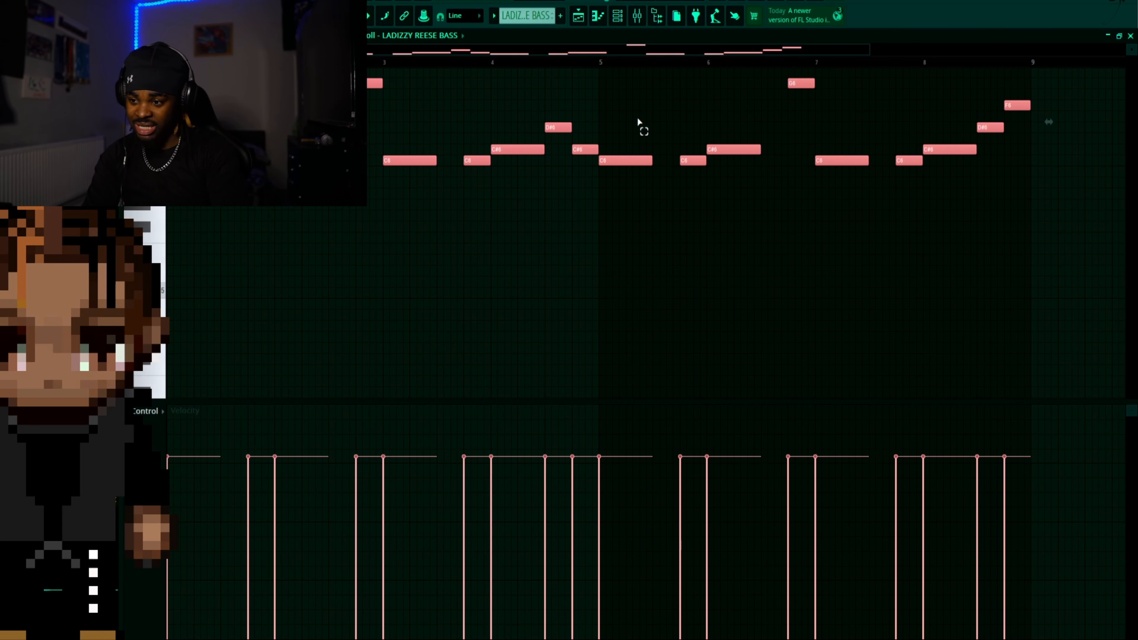
key("space")
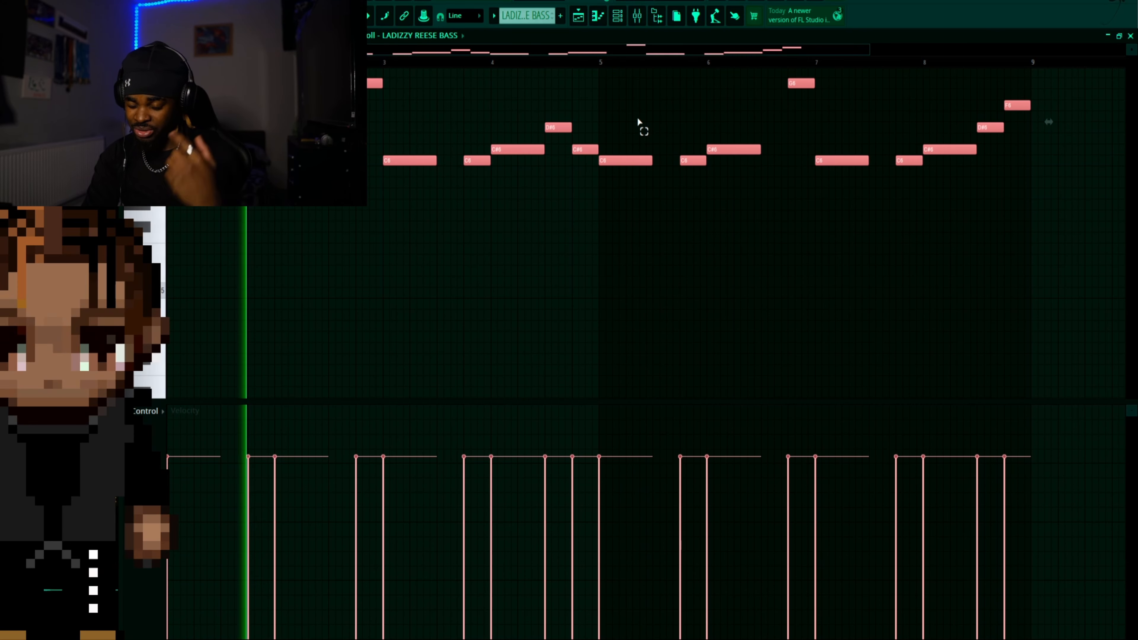
key("ctrl+Down")
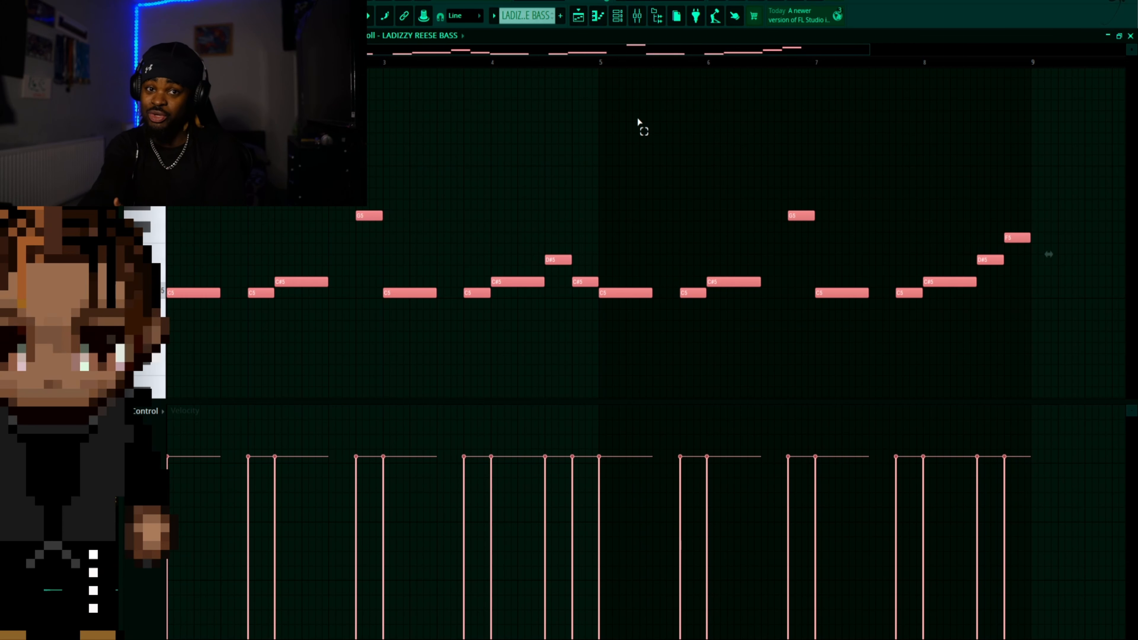
Open the LADIZZY REESE BASS sampler from the channel rack, examine its volume envelope and root note, then return to the notes
left_click(617, 15)
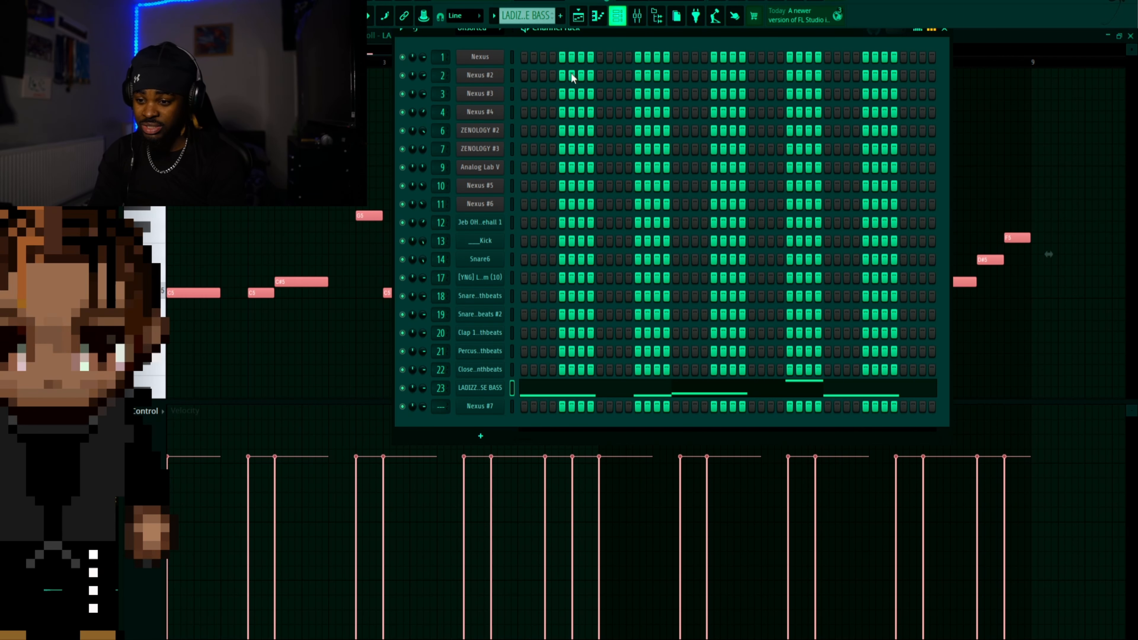
left_click(492, 391)
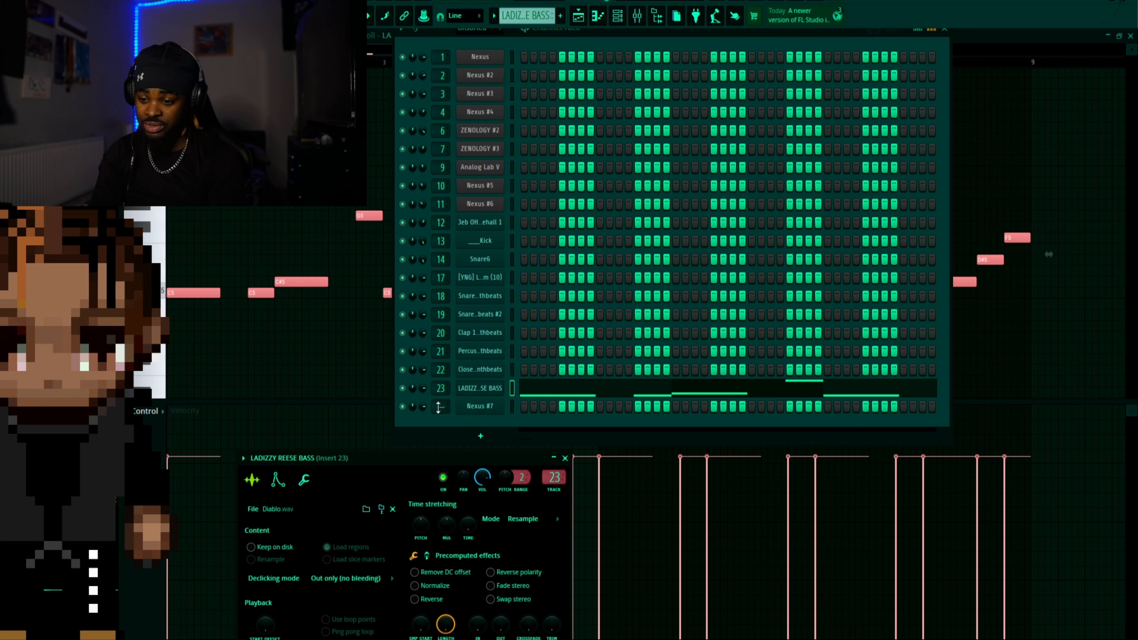
left_click_drag(384, 460, 433, 259)
left_click(326, 278)
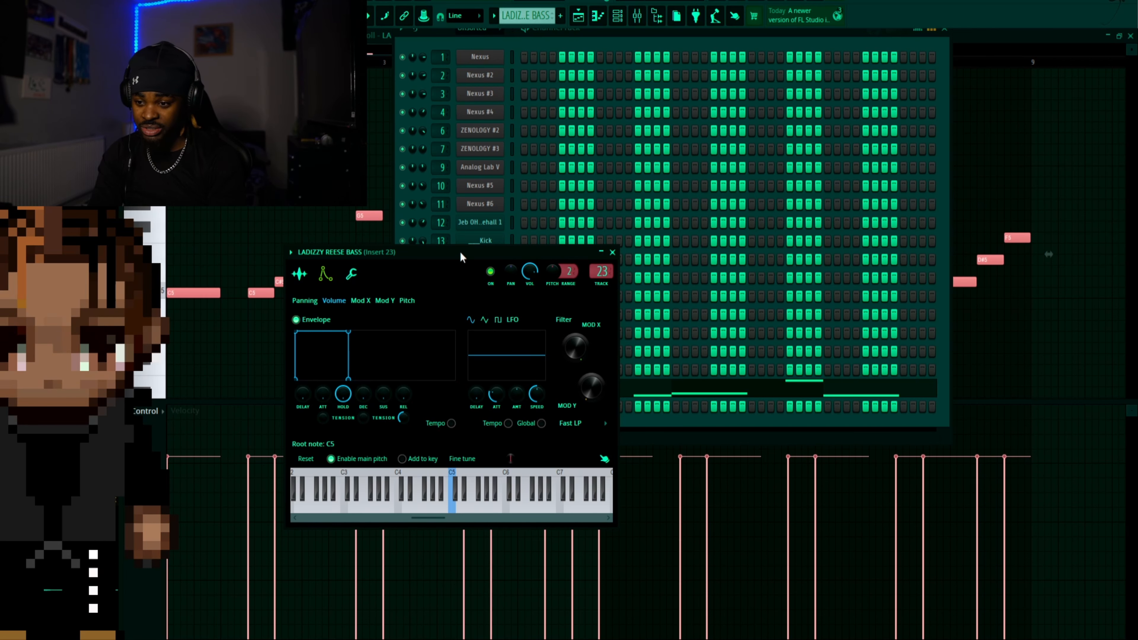
left_click_drag(461, 258, 623, 112)
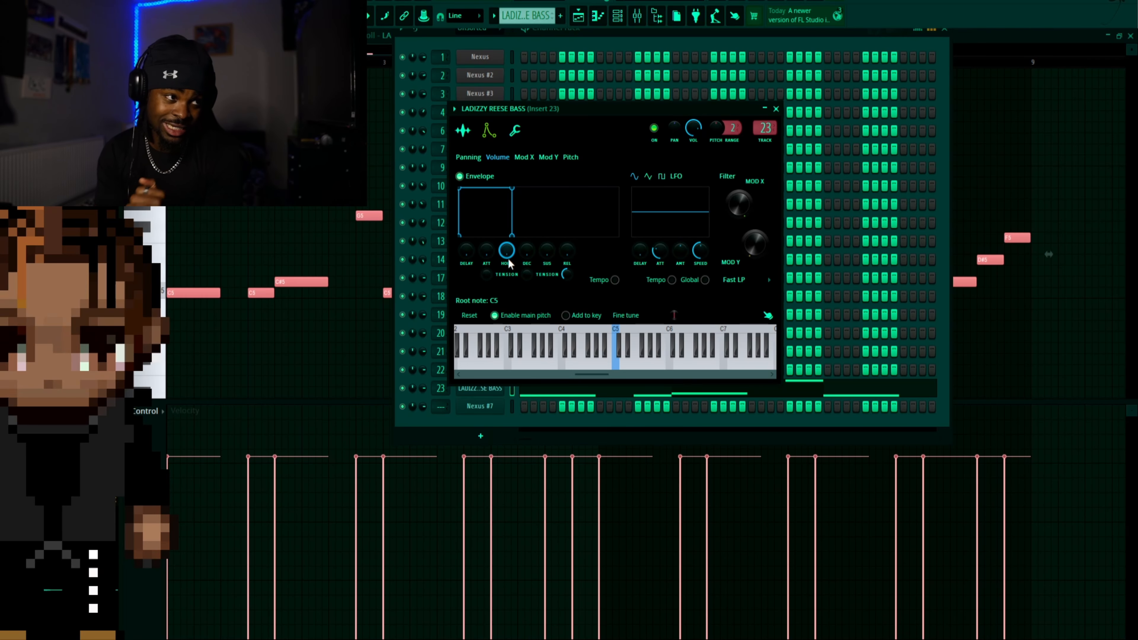
left_click(324, 210)
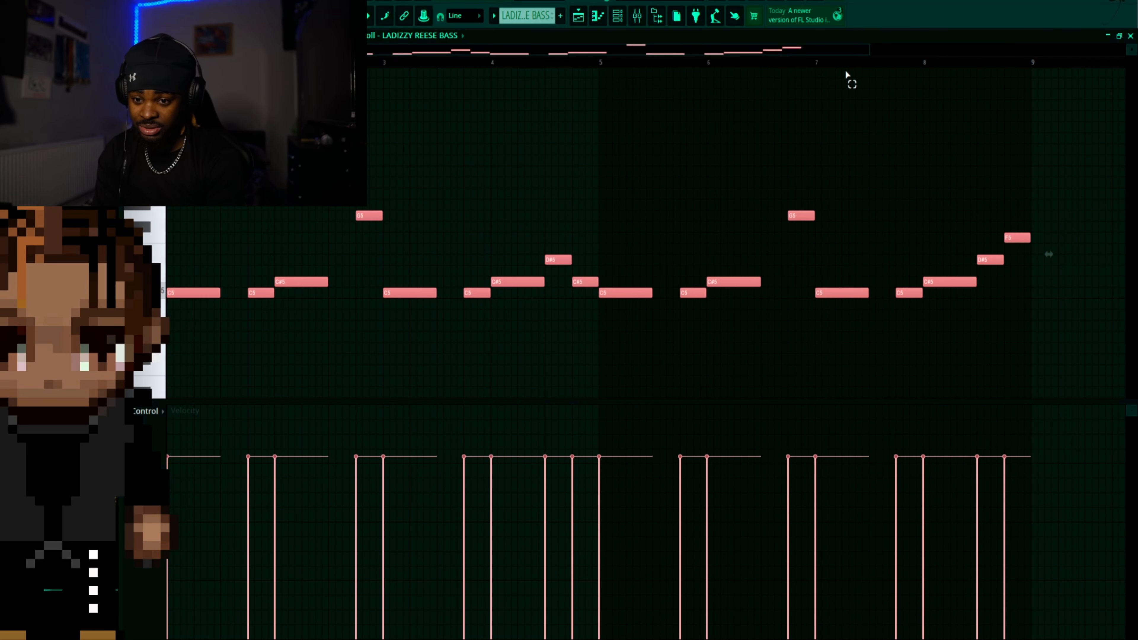
Play the opening notes of the bass line in close-up, then stop playback
left_click_drag(855, 51, 366, 50)
key("space")
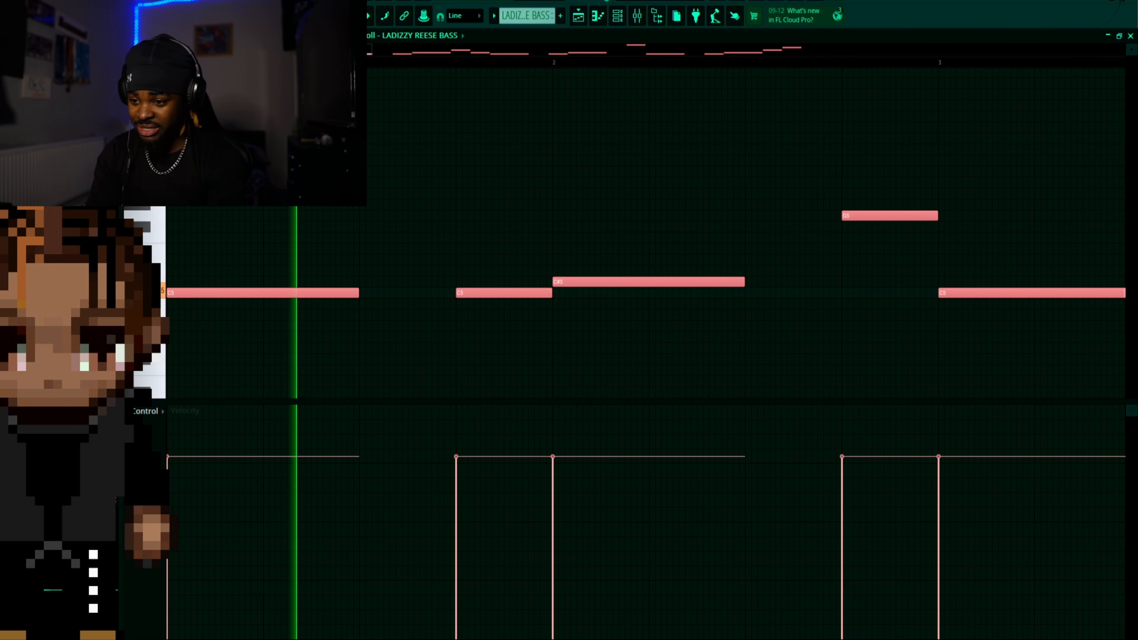
key("space")
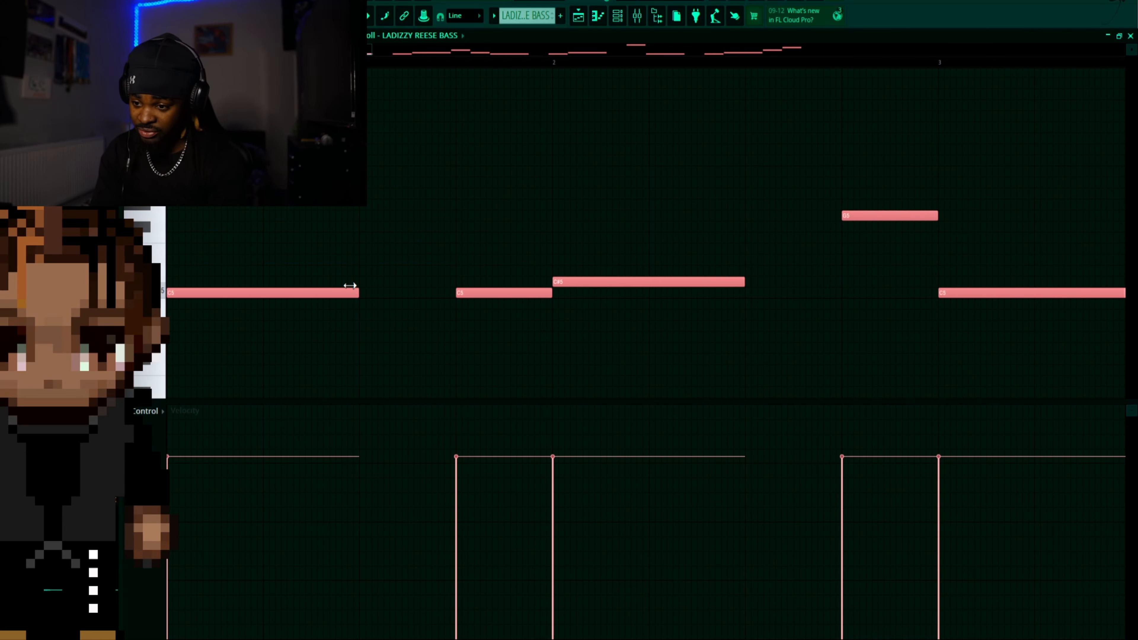
Try shortening all the reese bass notes together, play the line, then undo the length change
left_click_drag(350, 286, 168, 294)
key("space")
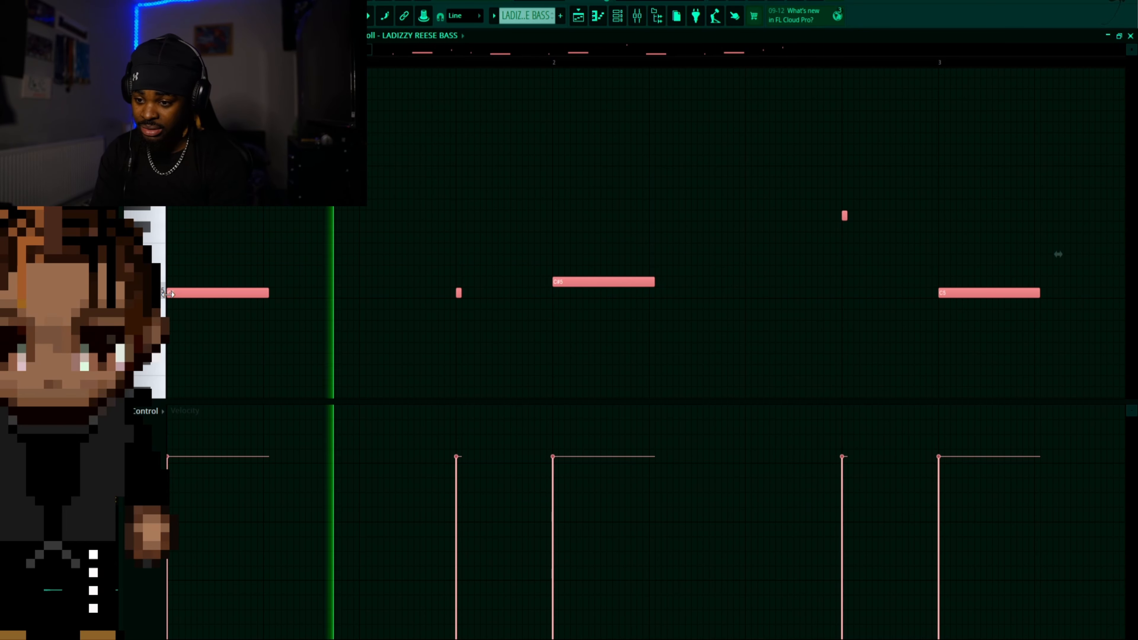
key("space")
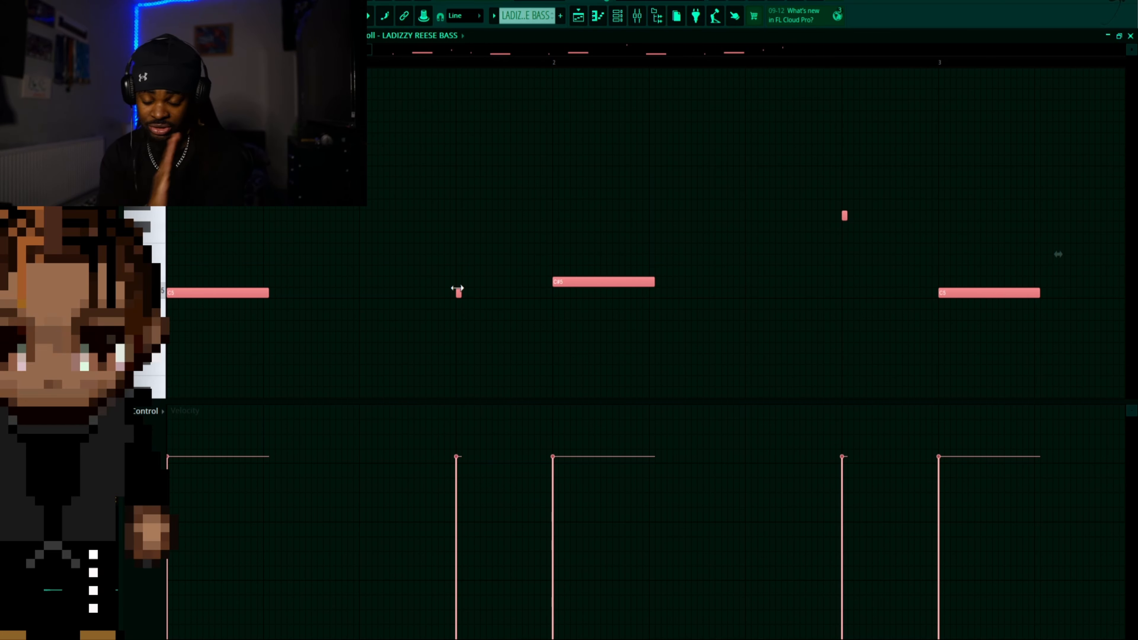
key("ctrl+z")
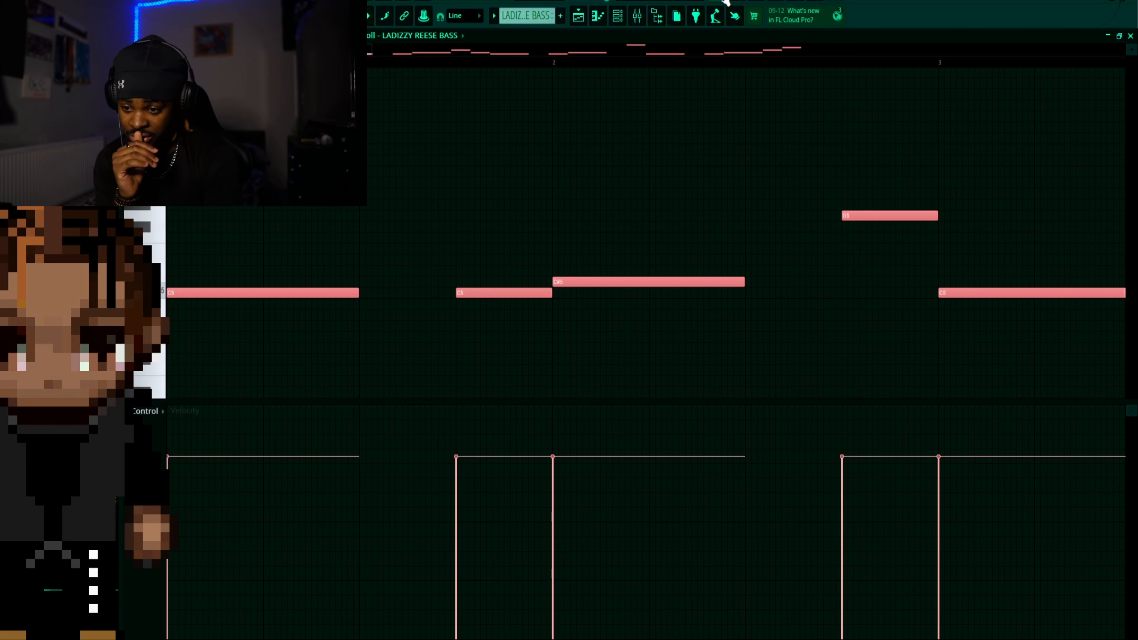
Open the LADIZZY REESE BASS sampler, compare its sound with the volume envelope off and on, then close it with the envelope enabled
left_click(497, 388)
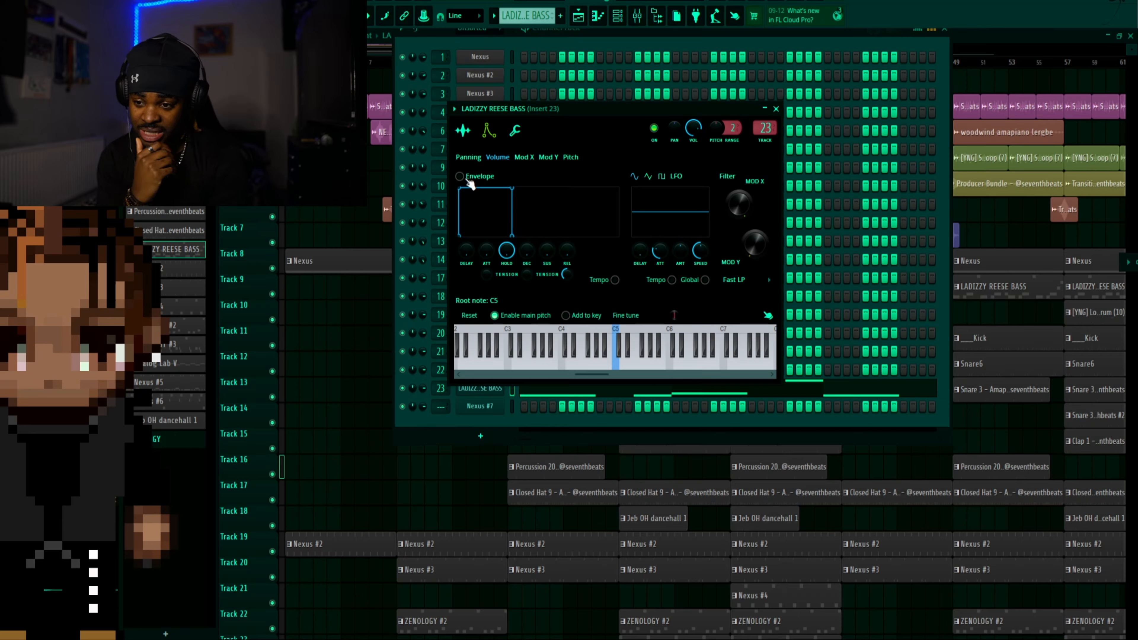
key("space")
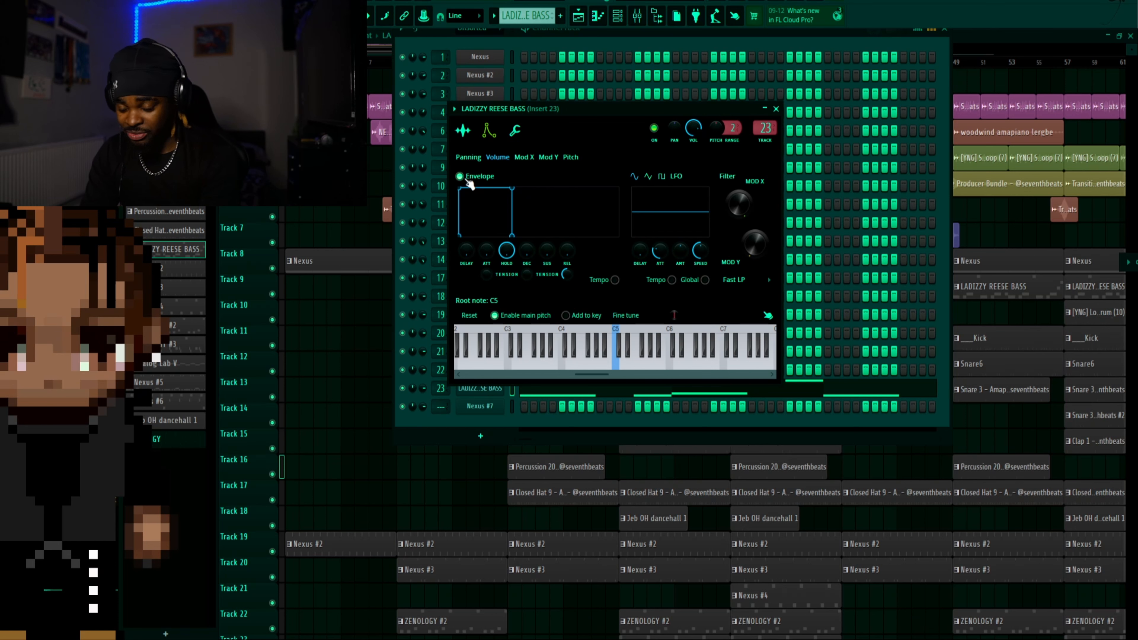
left_click(776, 109)
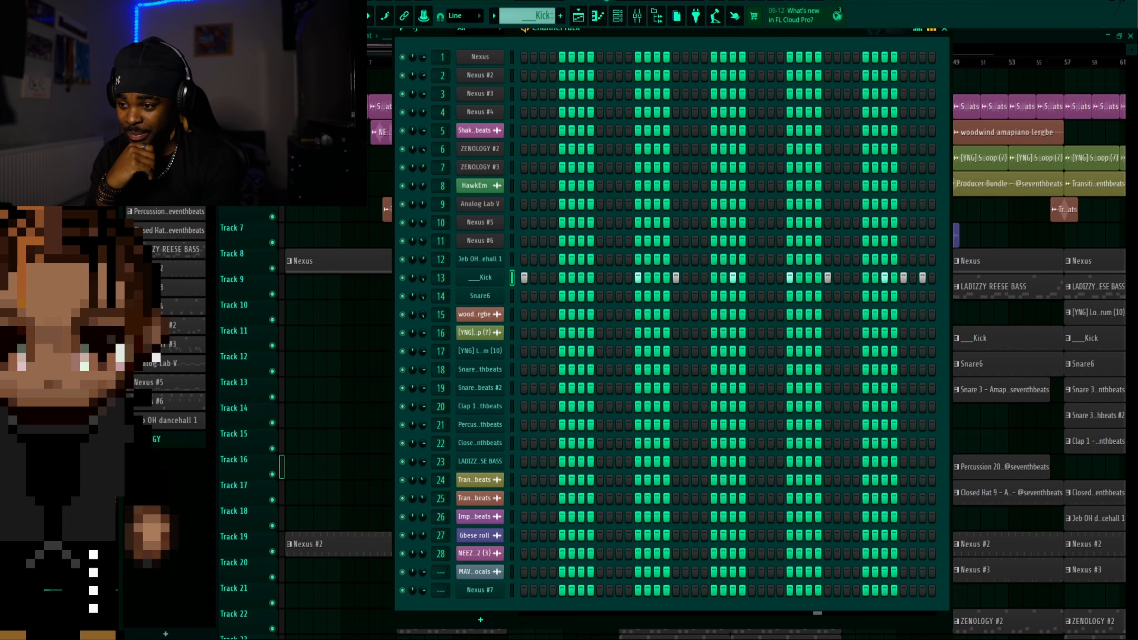
Show the Snare6 pattern in the channel rack, then open the [YNG] Logdrum (10) pattern's notes in the piano roll
left_click(166, 116)
left_click(620, 16)
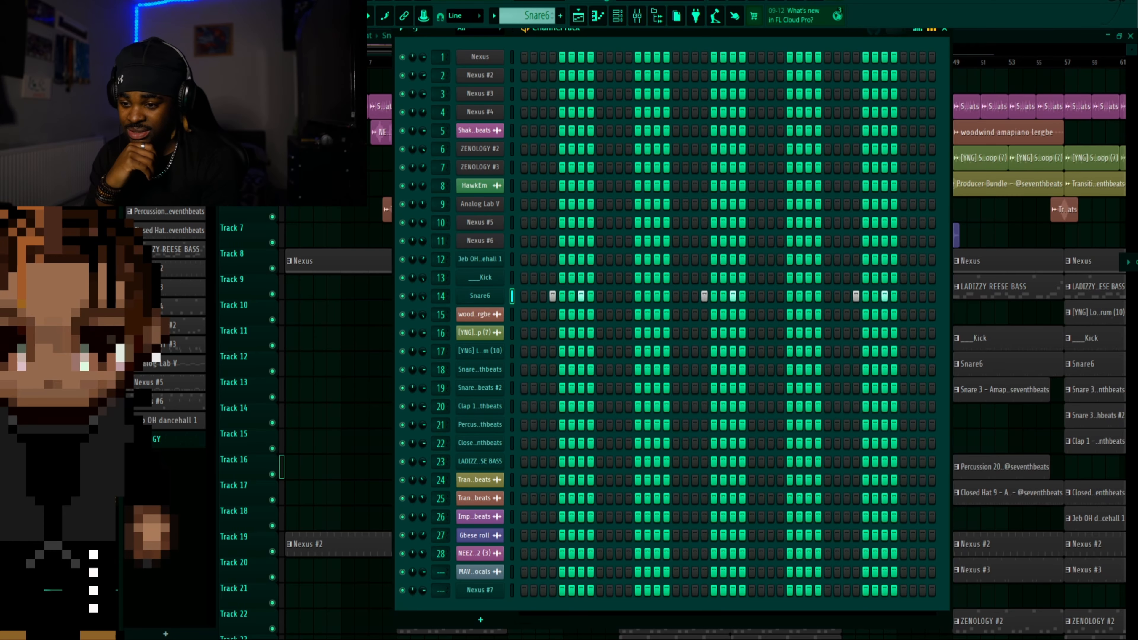
left_click(497, 352)
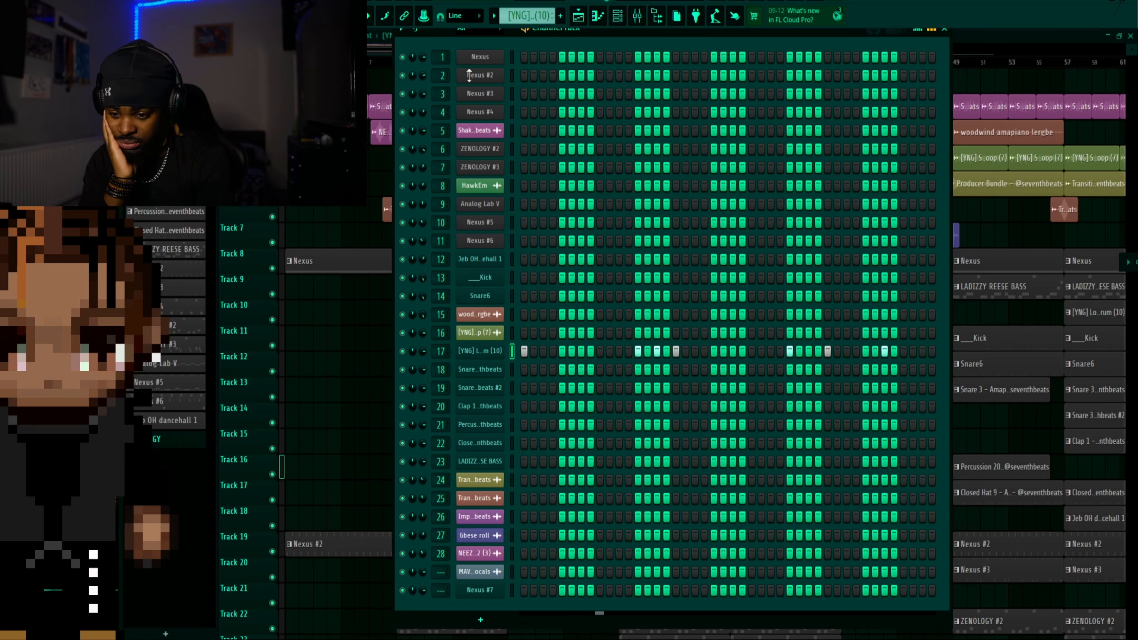
left_click(600, 20)
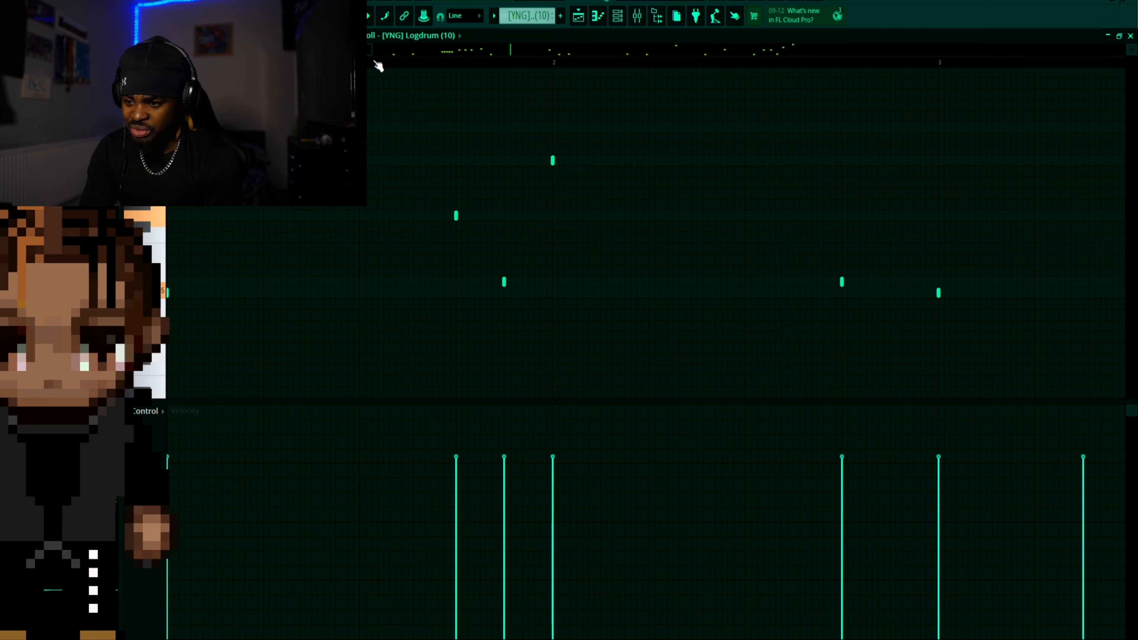
Play the Logdrum pattern and examine its notes across the full eight bars, then stop and leave the piano roll
left_click_drag(369, 49, 742, 77)
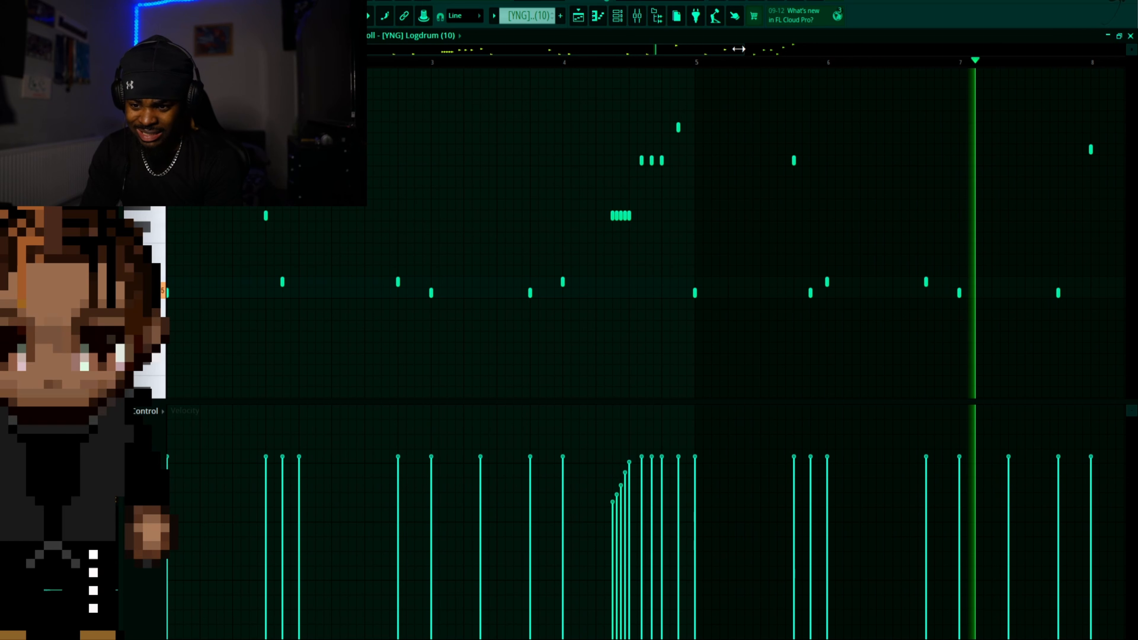
left_click_drag(758, 53, 1136, 91)
scroll(892, 262, "up", 7)
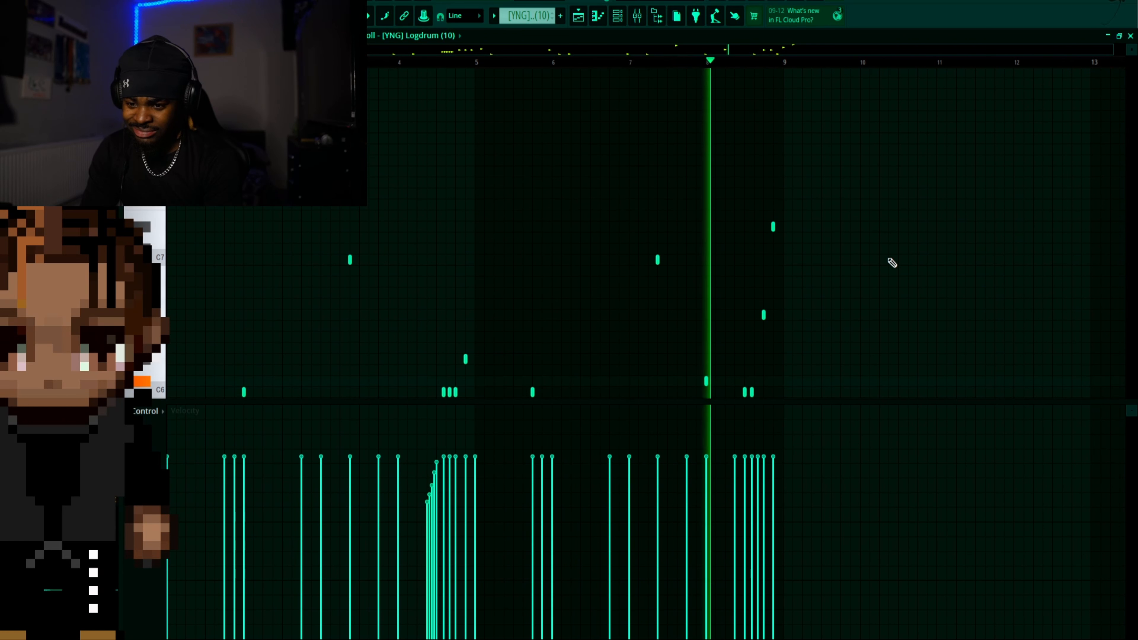
scroll(892, 263, "down", 6)
scroll(892, 263, "down", 2)
scroll(892, 263, "up", 5)
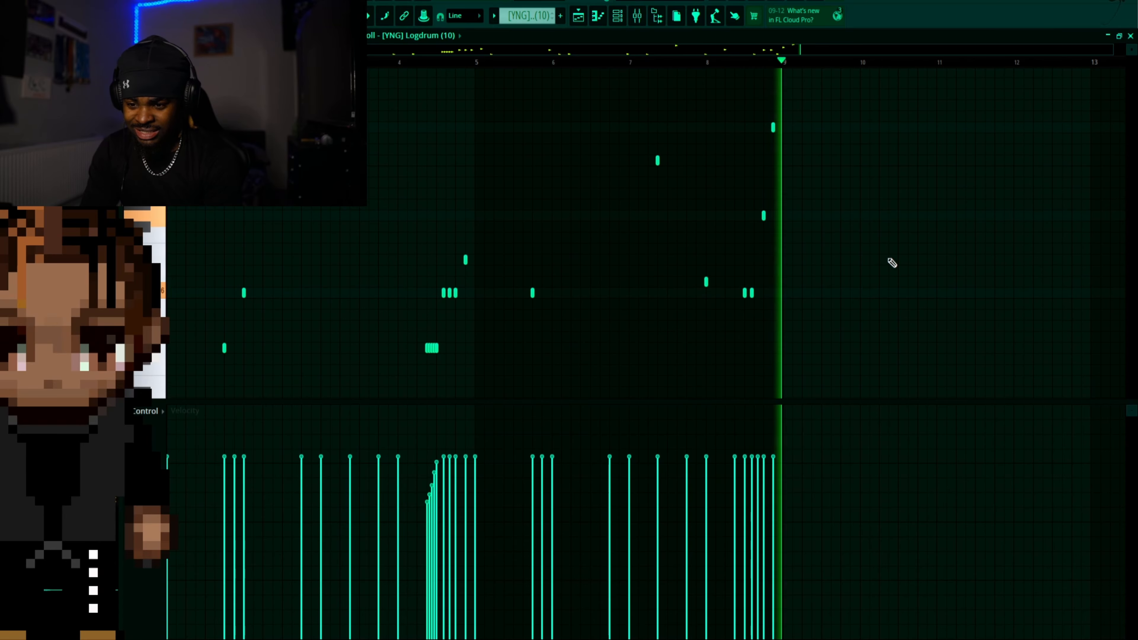
scroll(893, 263, "down", 1)
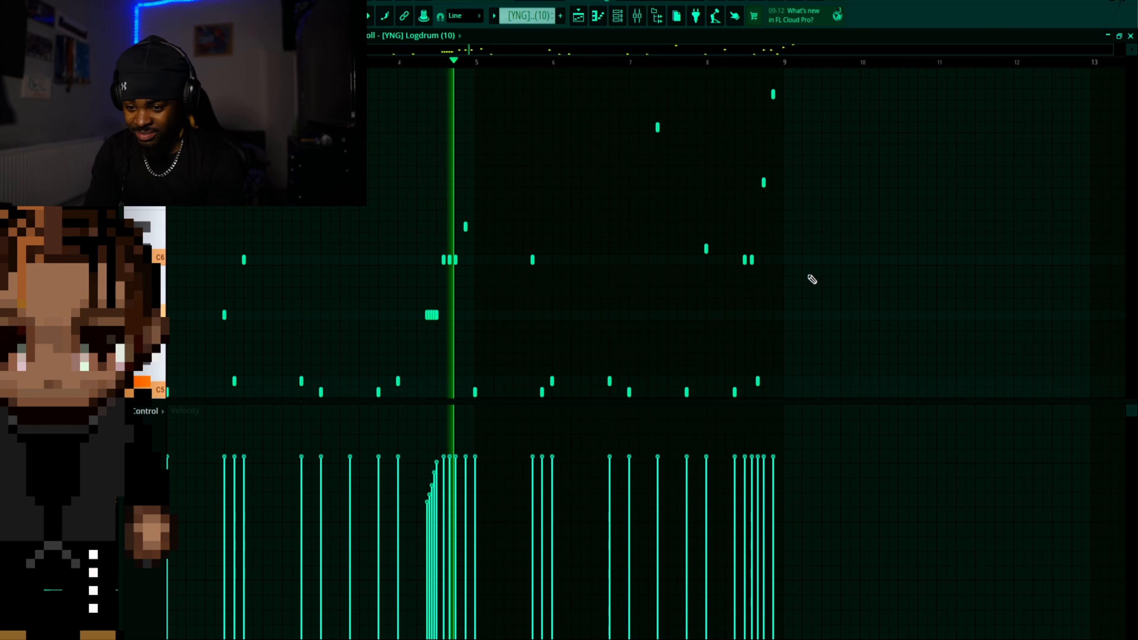
scroll(775, 292, "down", 3)
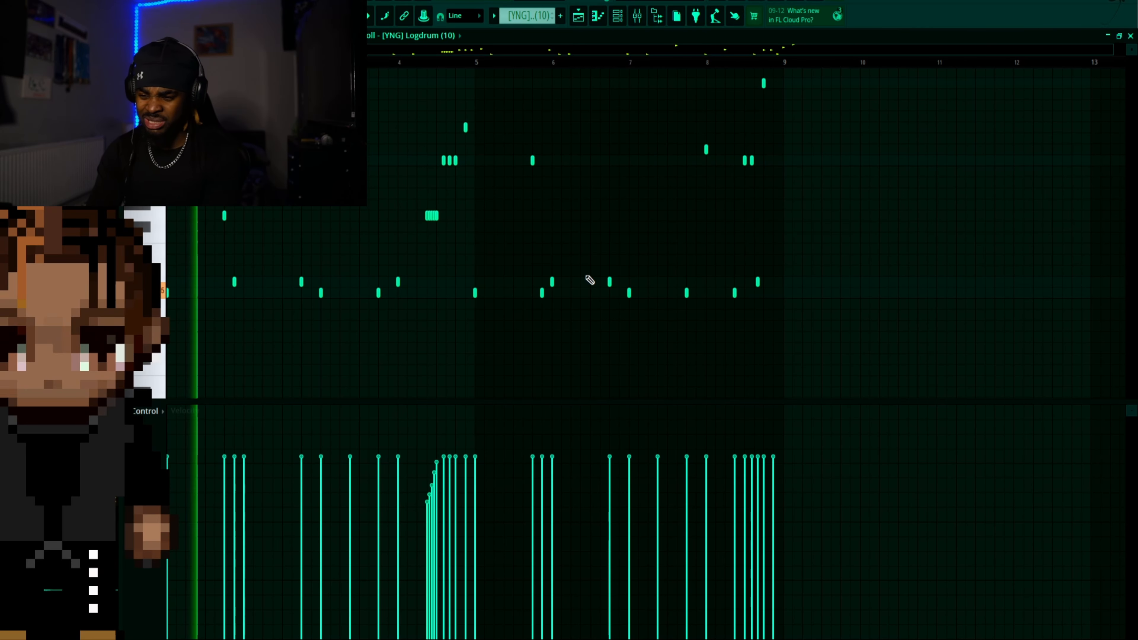
key("space")
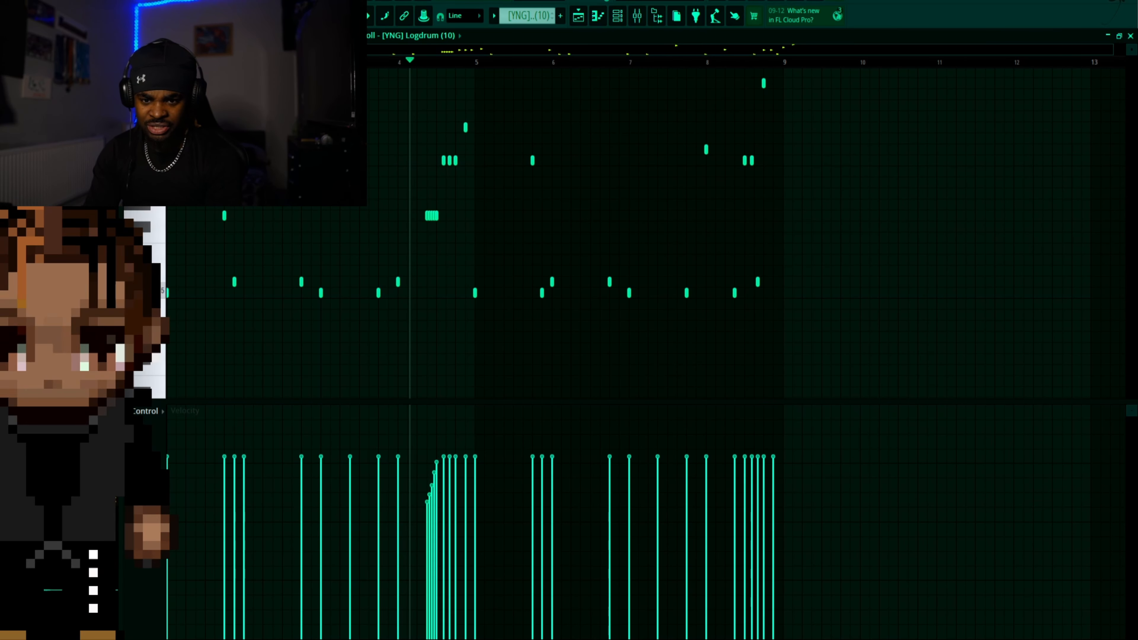
left_click(1107, 35)
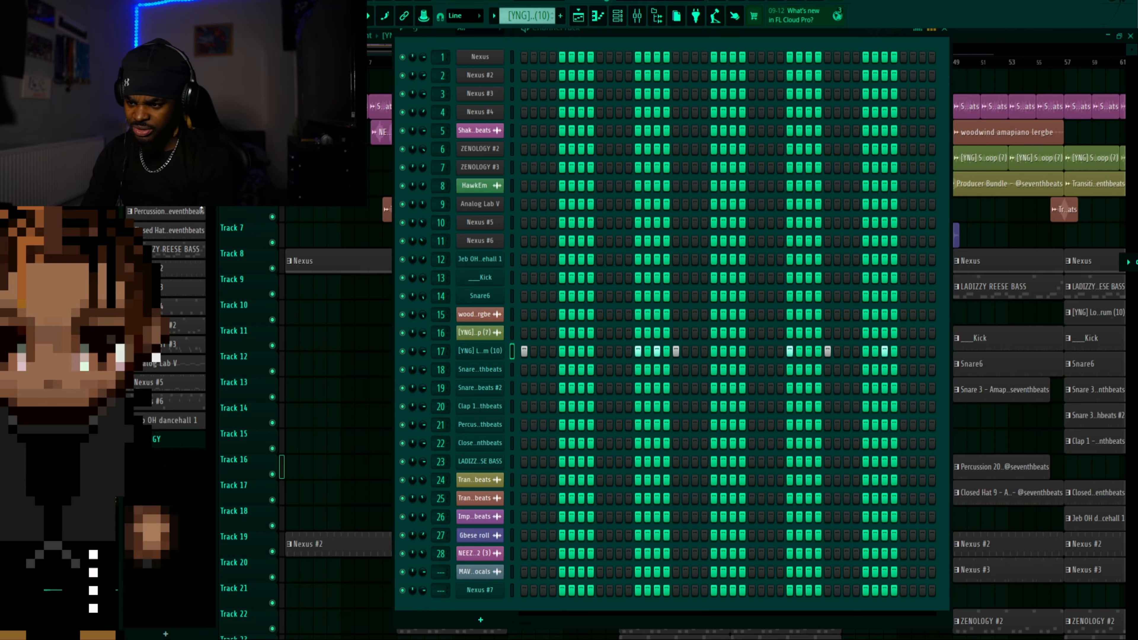
Show the first Snare 3 pattern in the channel rack, open its sampler and audition the snare sample
key("F6")
left_click(668, 389)
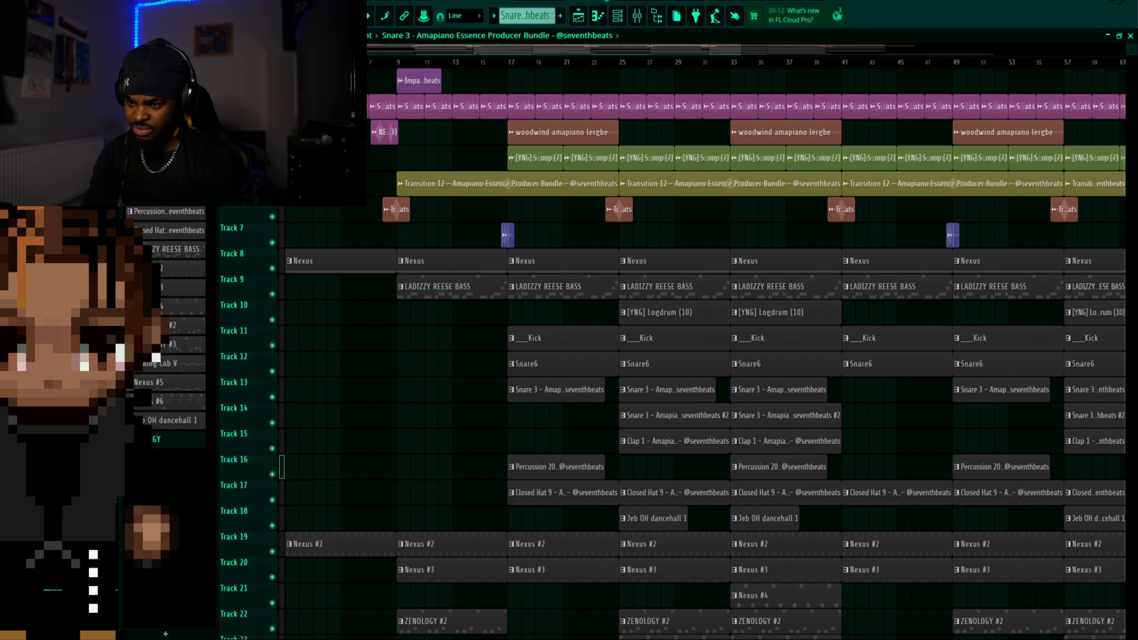
left_click(618, 16)
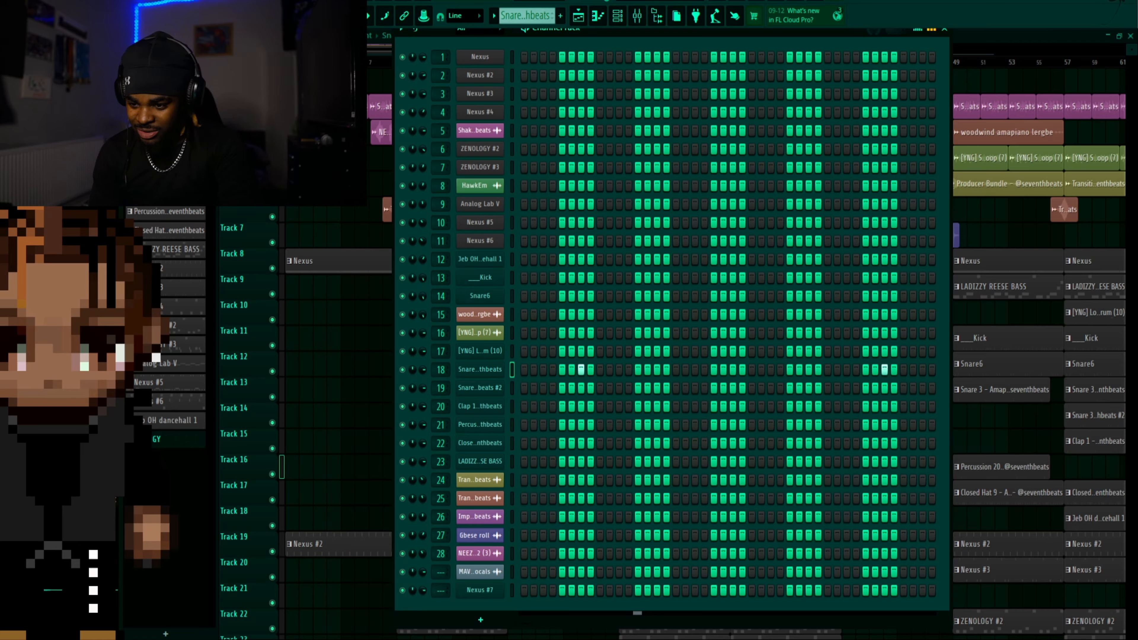
left_click(493, 375)
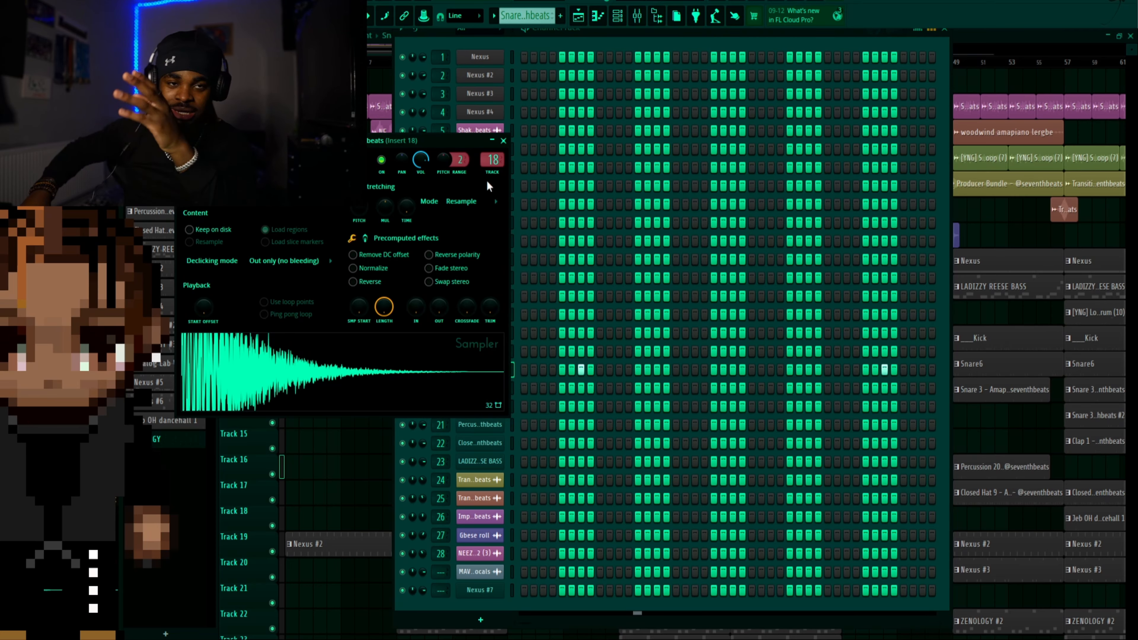
left_click(321, 367)
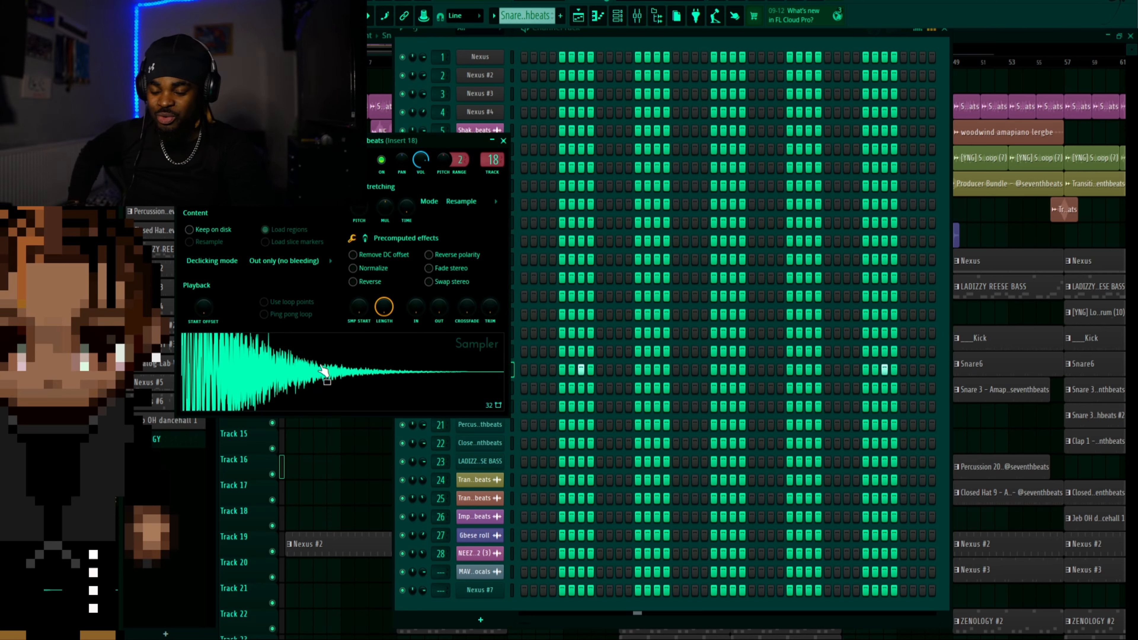
Show the Snare 3 #2 pattern's steps and open the Clap 1 sampler, moving its window clear of the webcam
left_click(604, 45)
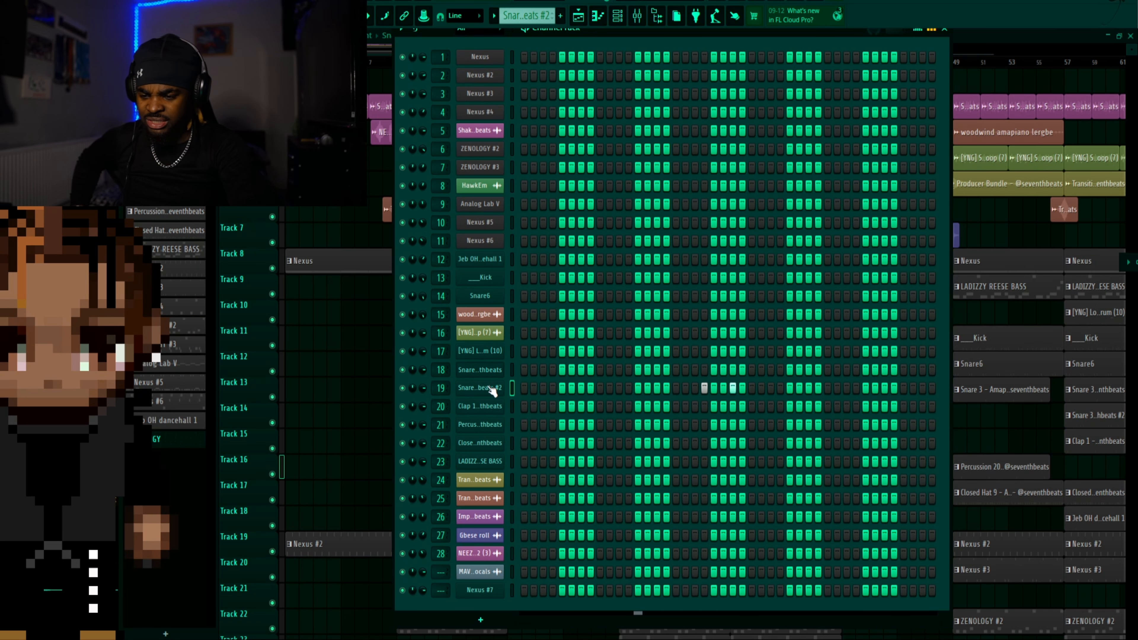
left_click(486, 407)
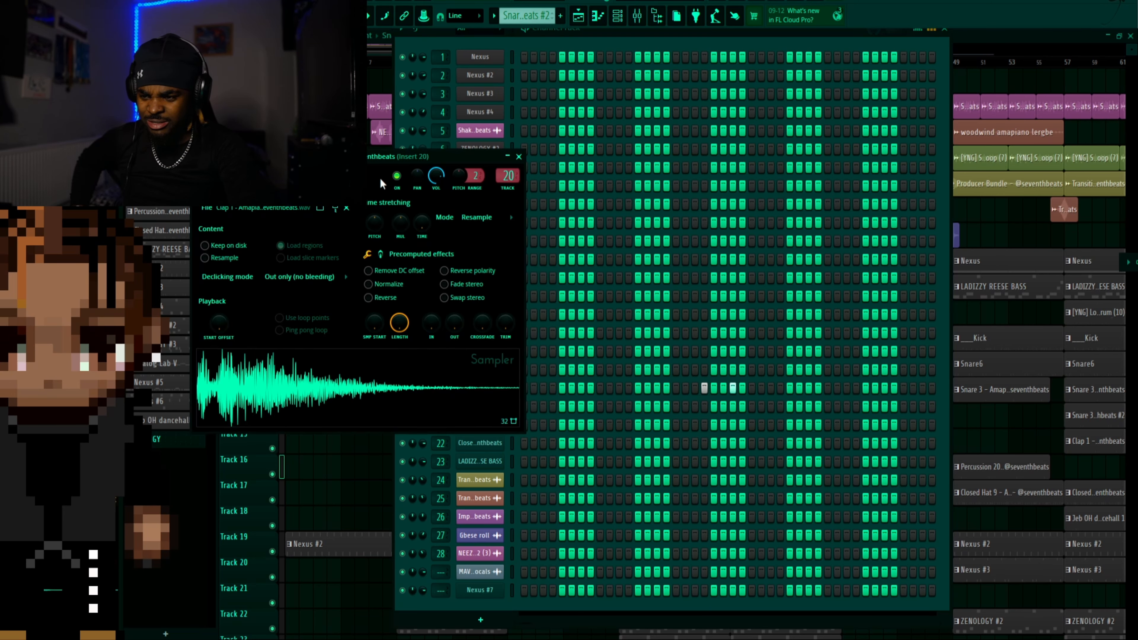
left_click_drag(385, 158, 680, 190)
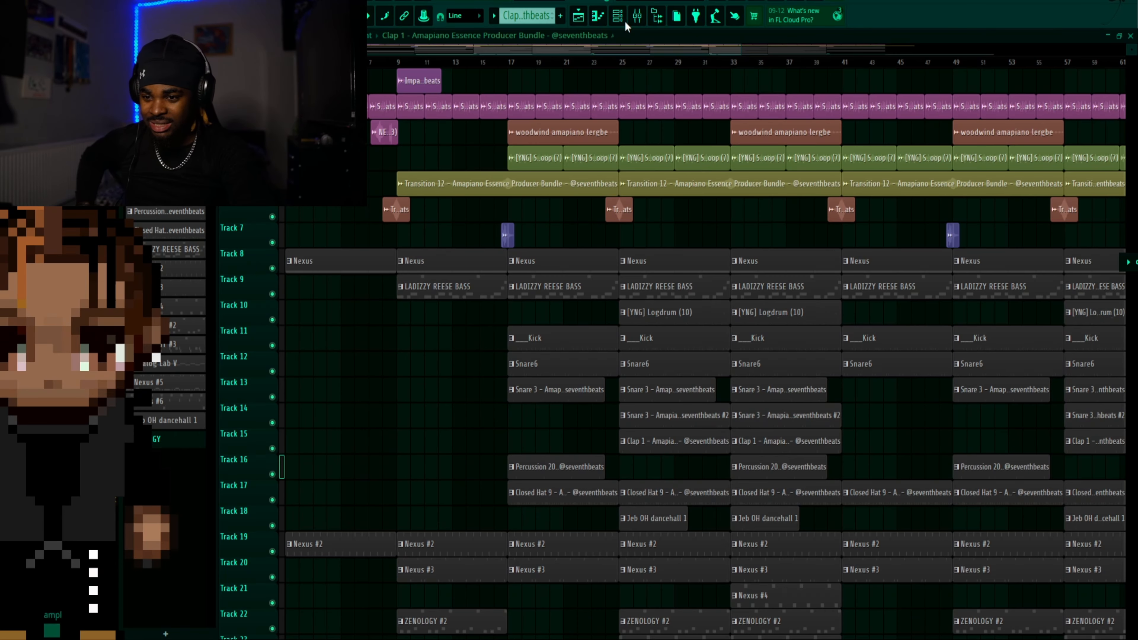
Review the Percussion 20 and Closed Hat 9 patterns' steps in the channel rack
left_click(621, 19)
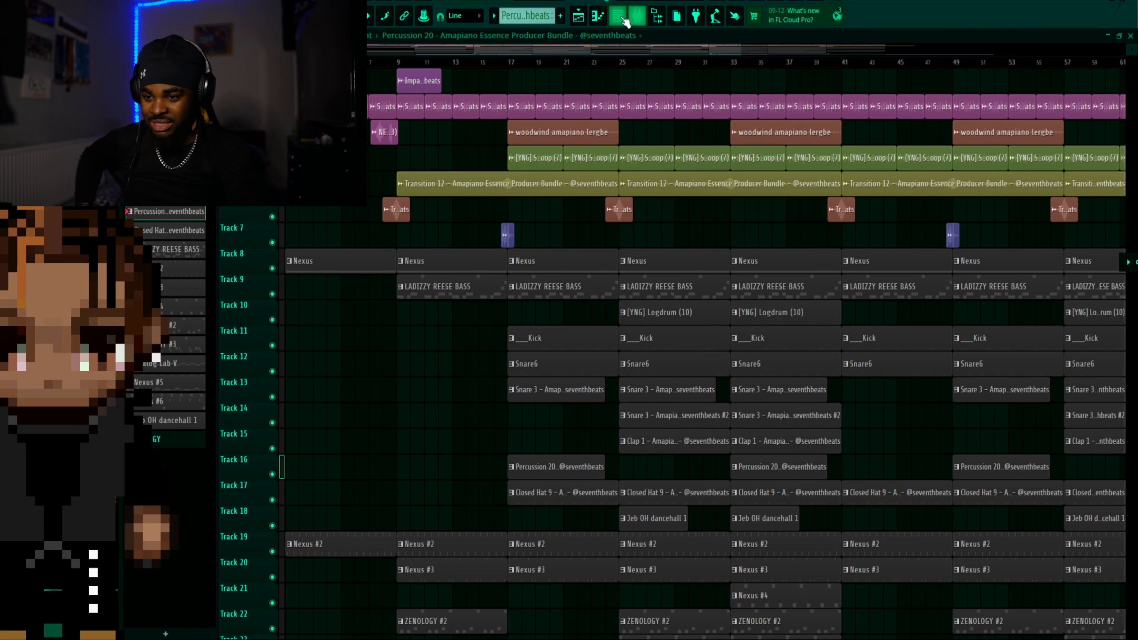
left_click(621, 19)
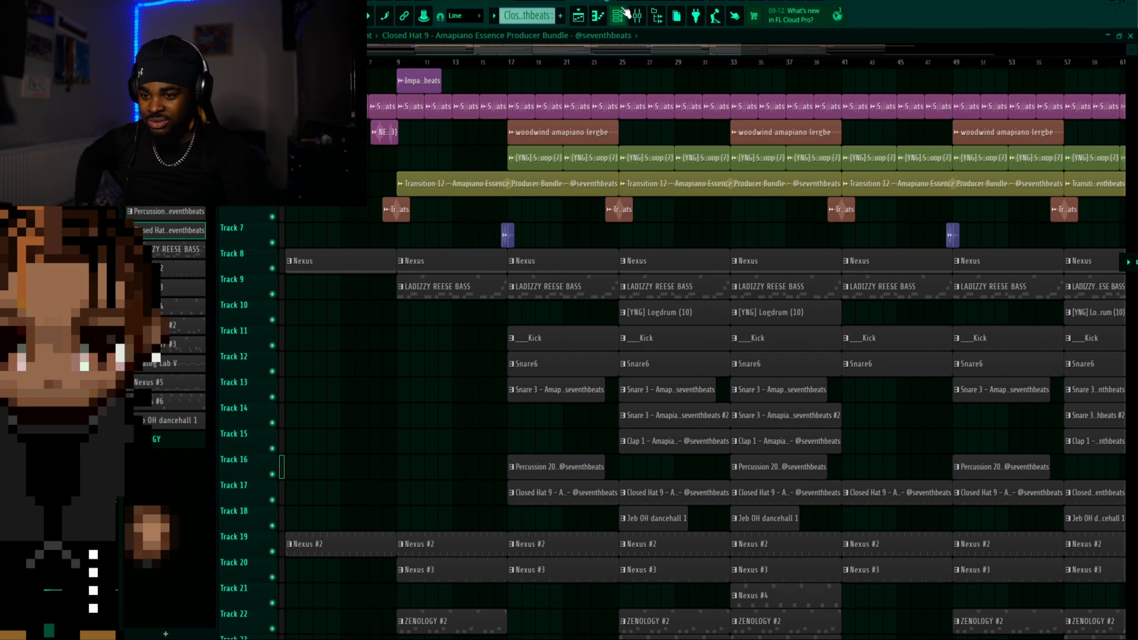
left_click(620, 19)
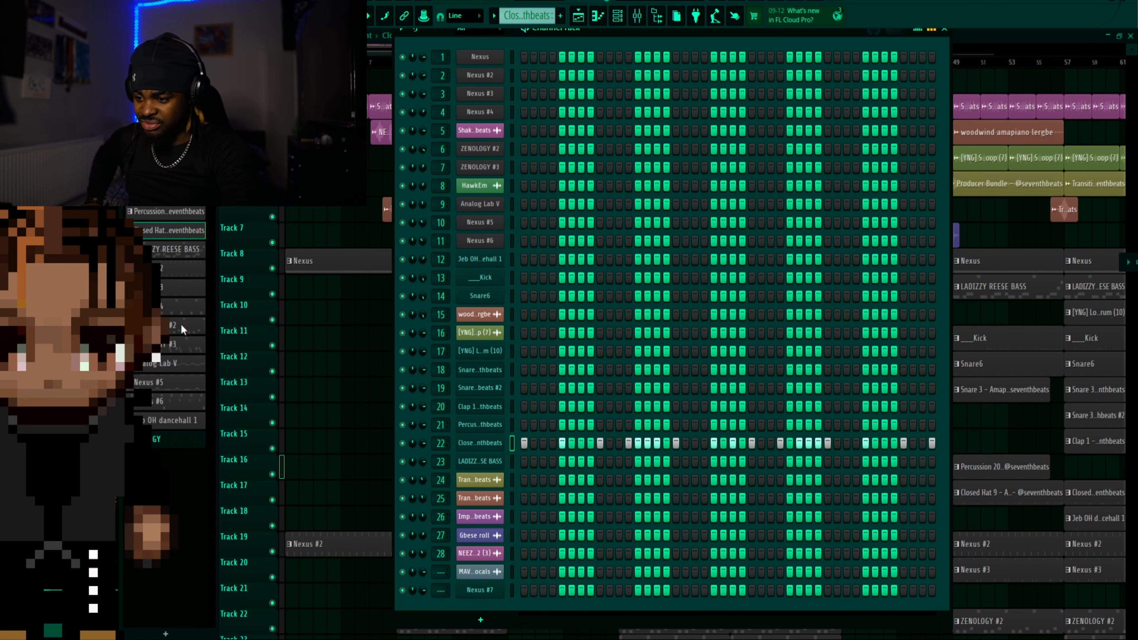
Select the Analog Lab V pattern, play it, and open its instrument to examine the preset, then close the instrument
left_click(188, 365)
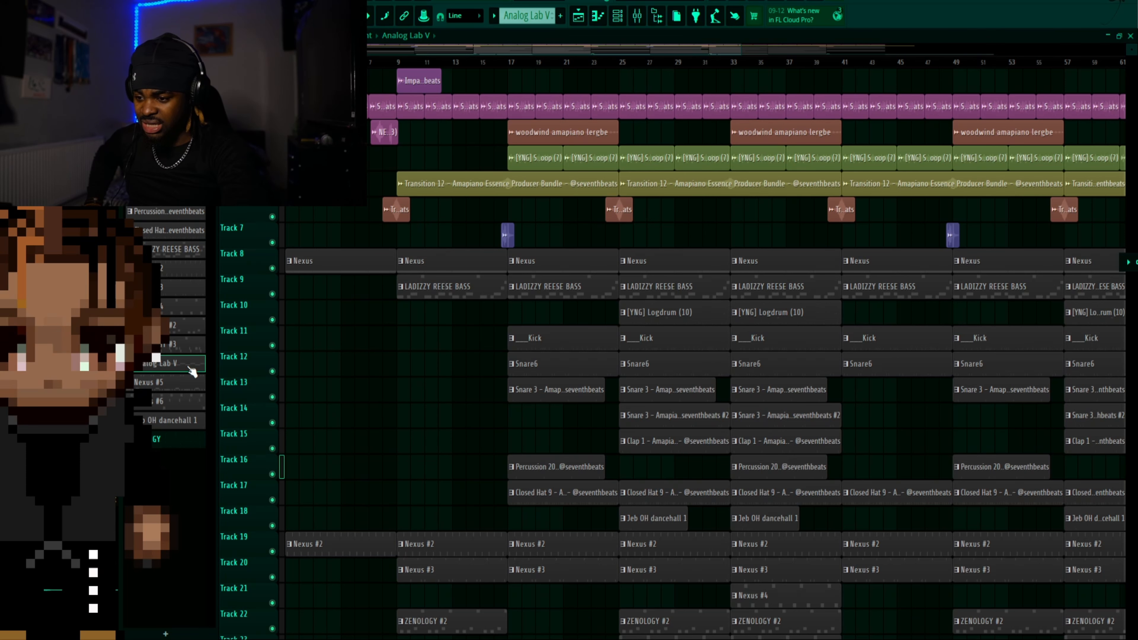
left_click(618, 16)
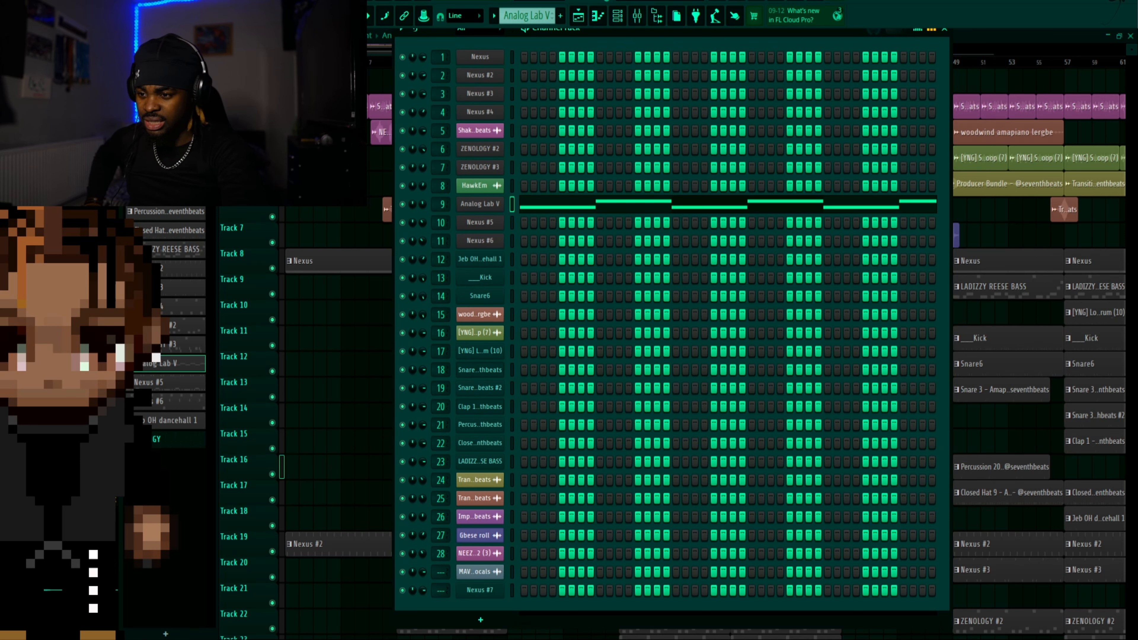
left_click(498, 206)
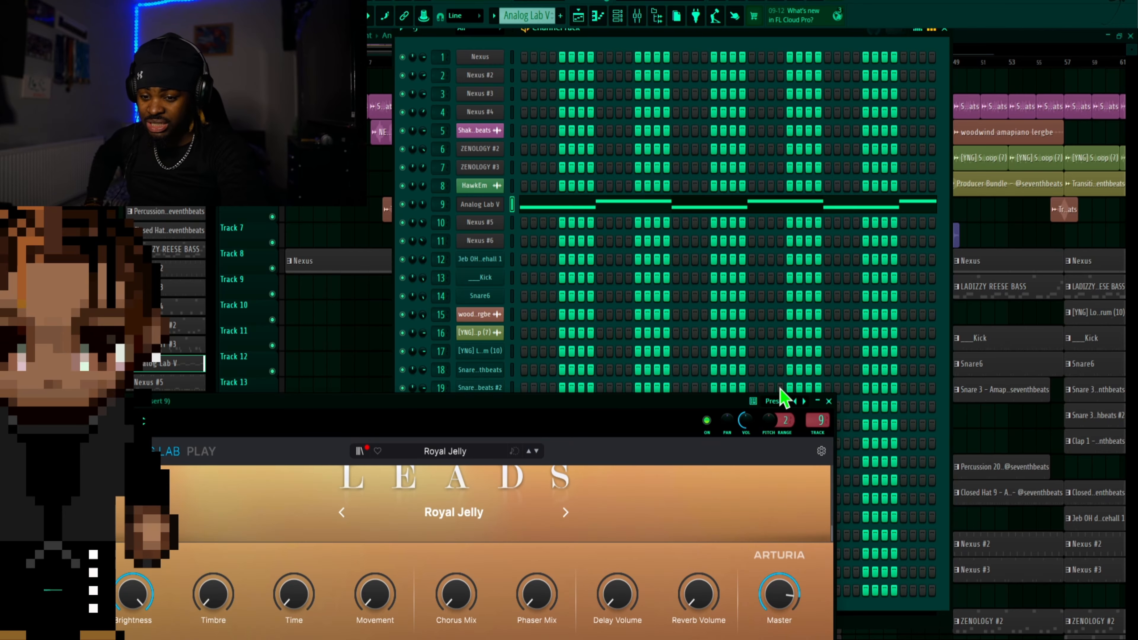
left_click(829, 403)
Open the Nexus #5 instrument to show its preset, shift its window below the pattern and play the melody
left_click(496, 223)
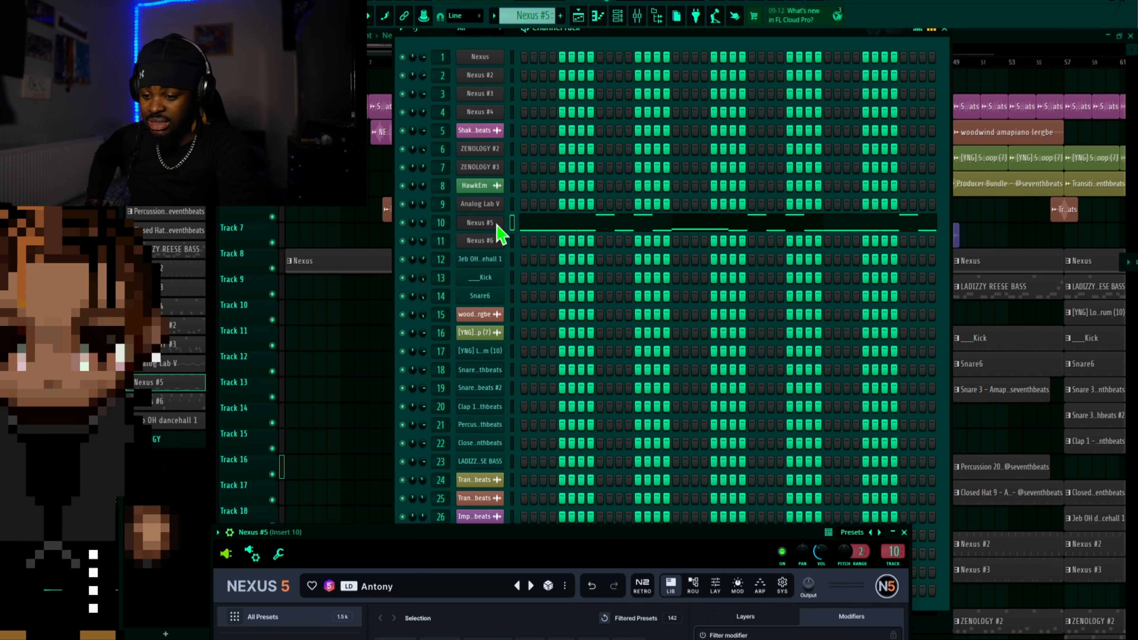
mouse_move(475, 525)
left_mouse_down()
mouse_move(521, 259)
mouse_move(512, 478)
mouse_move(496, 522)
left_mouse_up()
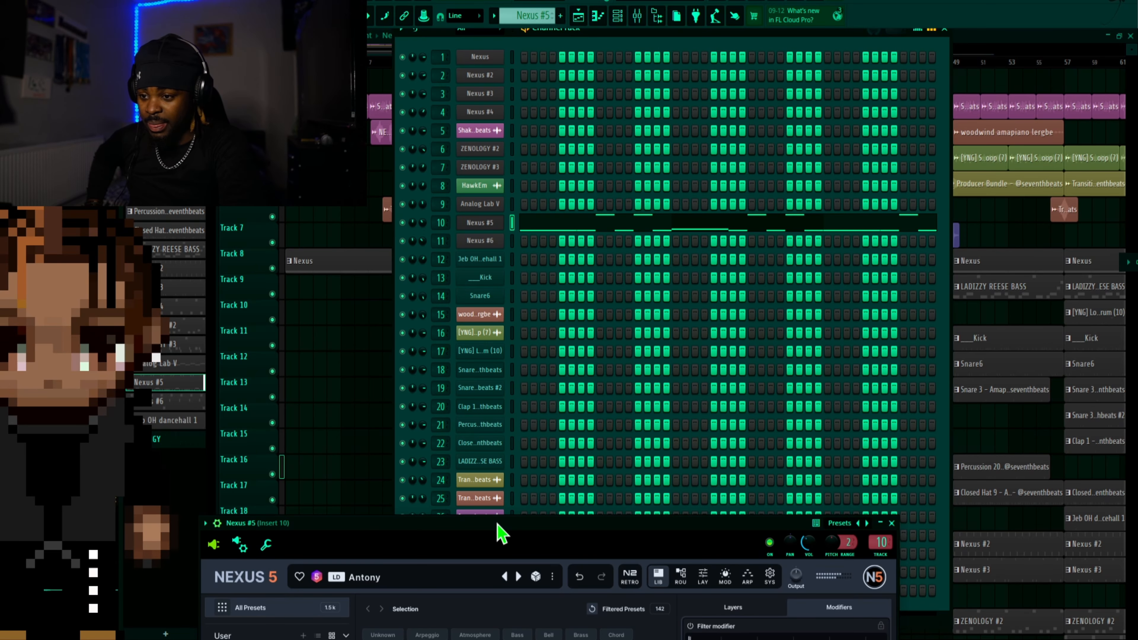
key("space")
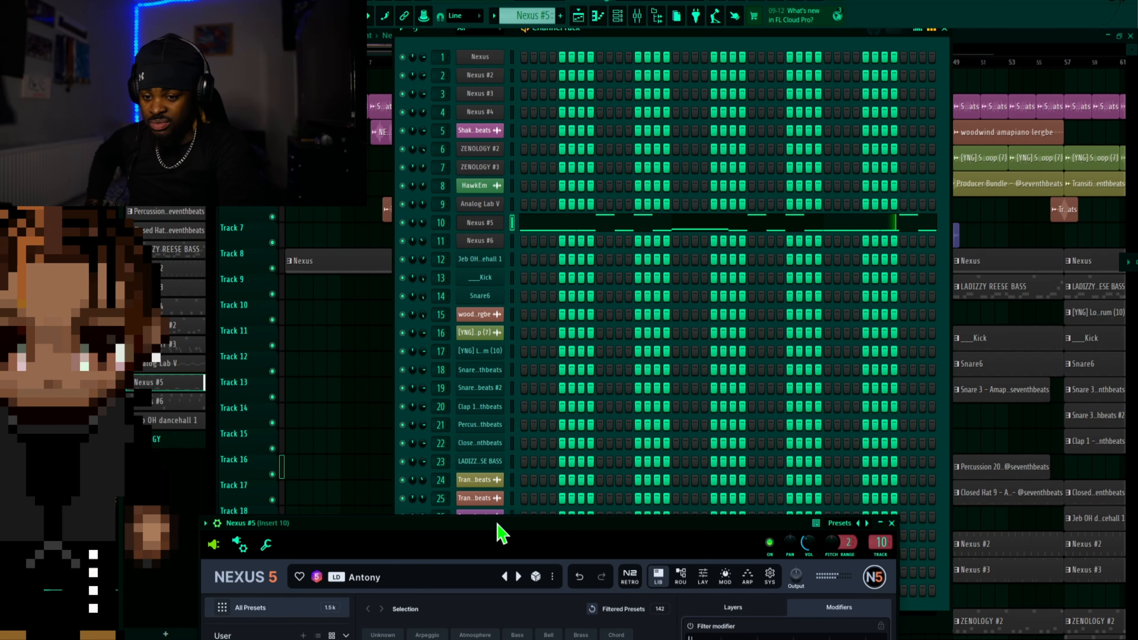
Select the Nexus #6 pattern, open its instrument to show the preset, and view the pattern's notes in the piano roll
left_click(195, 408)
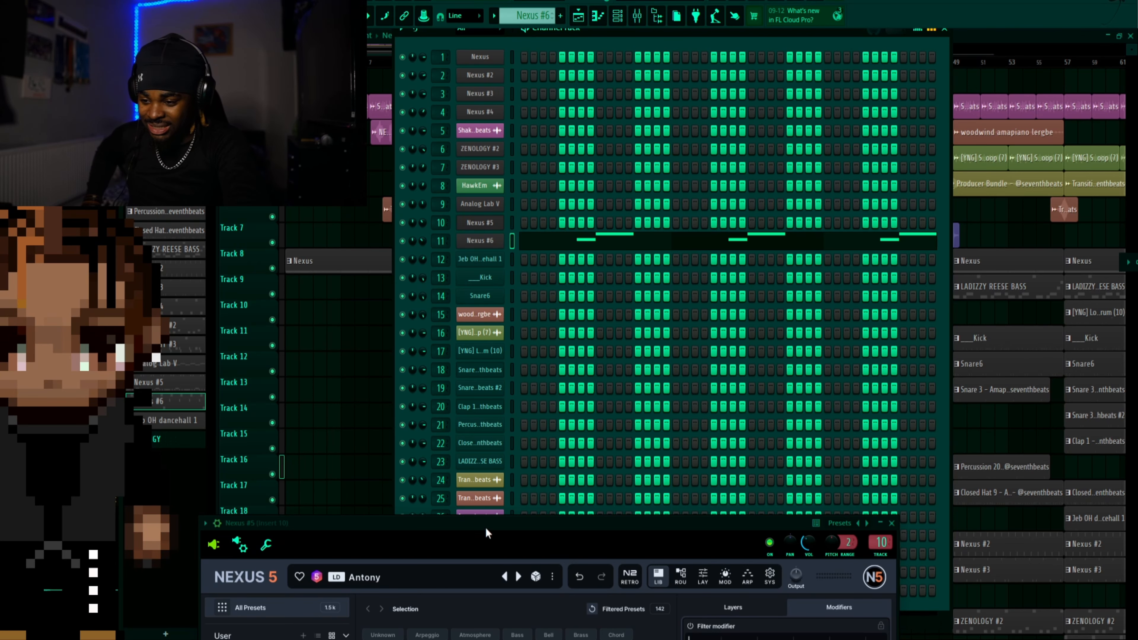
left_click(485, 245)
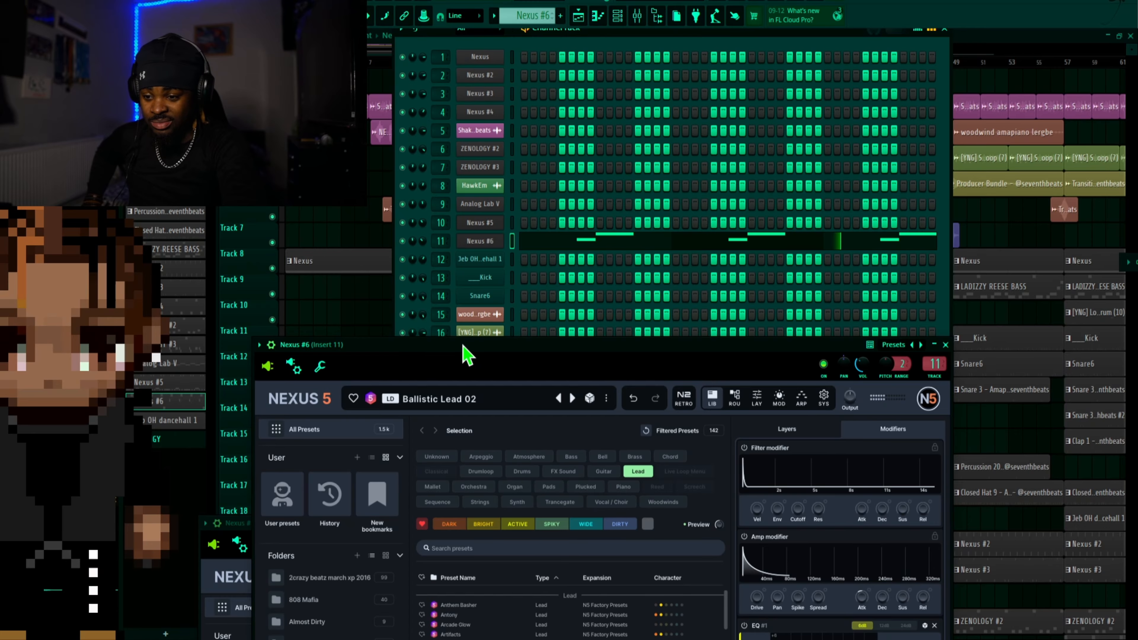
left_click_drag(464, 352, 682, 478)
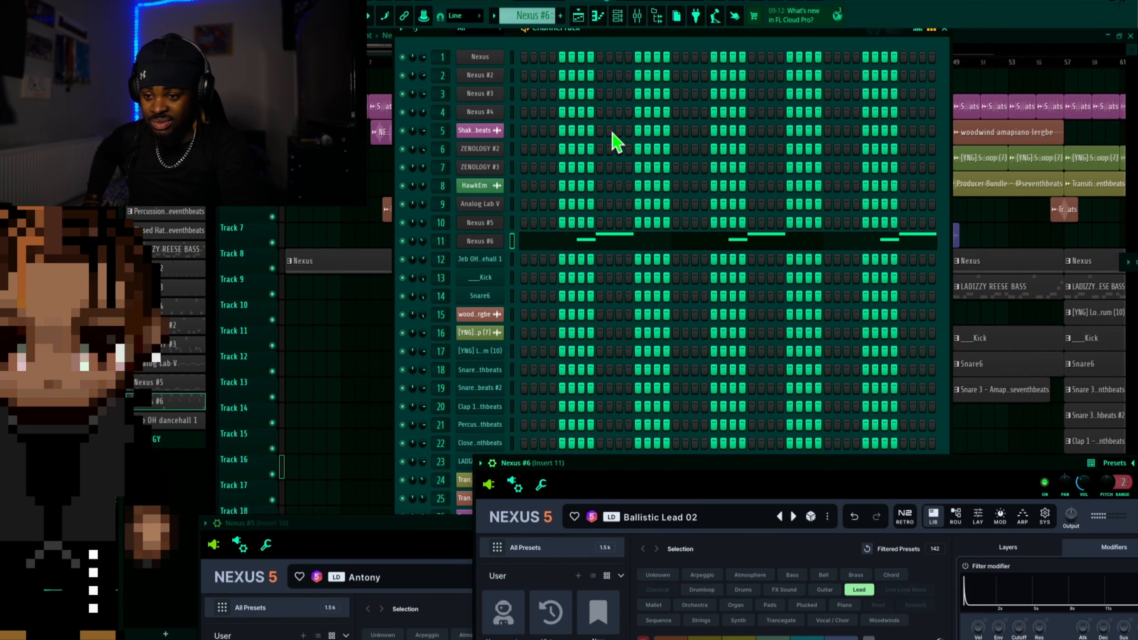
left_click(598, 15)
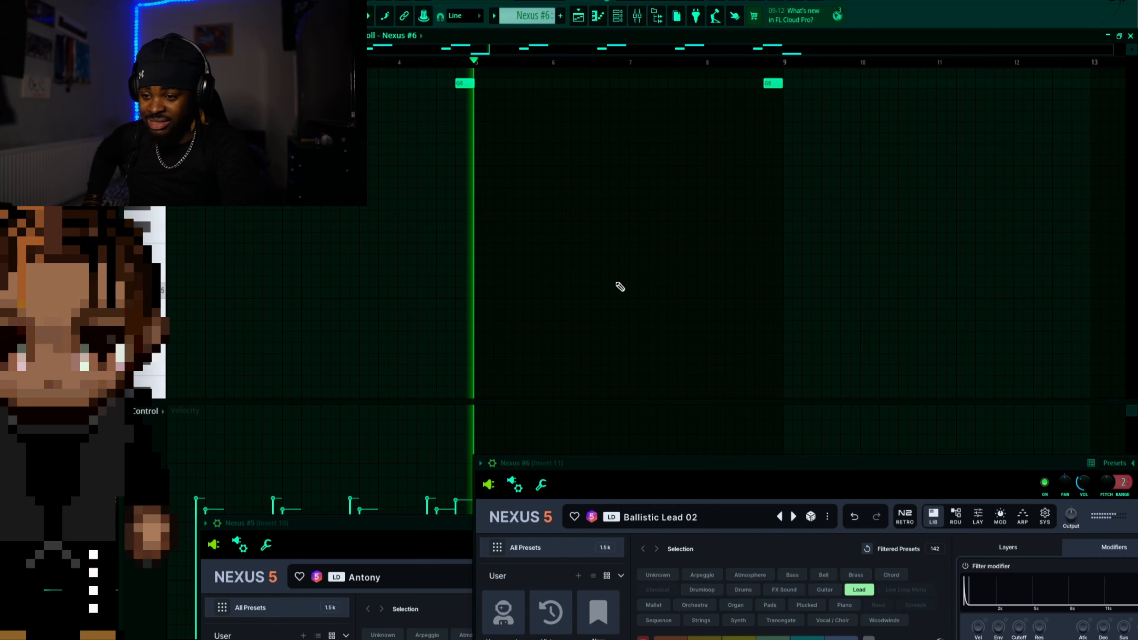
Review the Nexus #6 melody notes during playback, stop it, and put the piano roll away
scroll(620, 287, "up", 5)
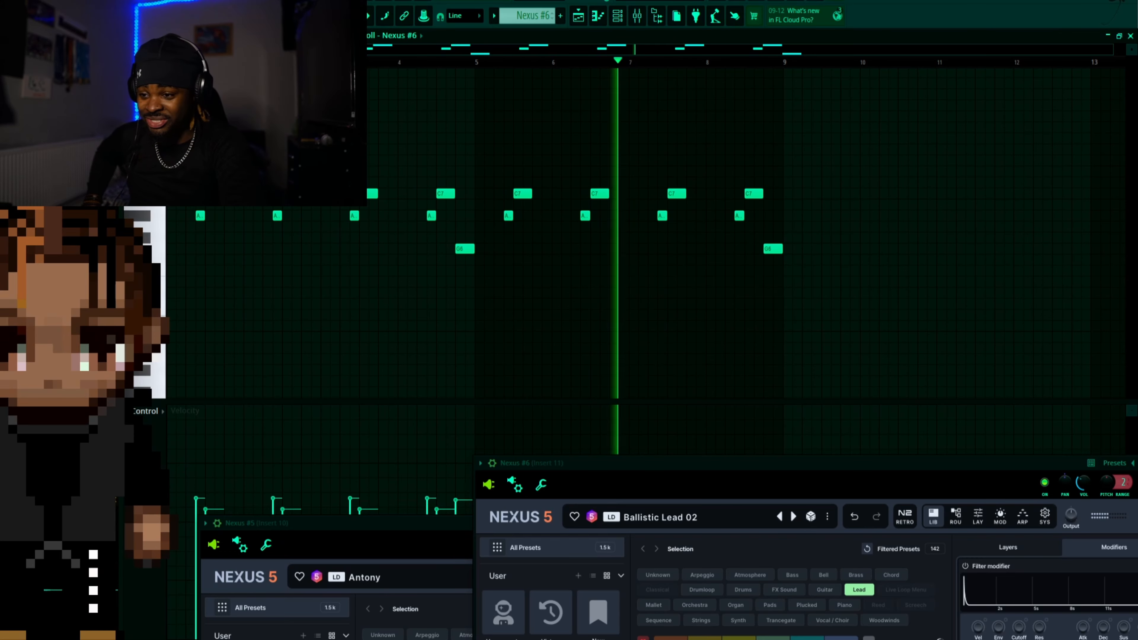
key("space")
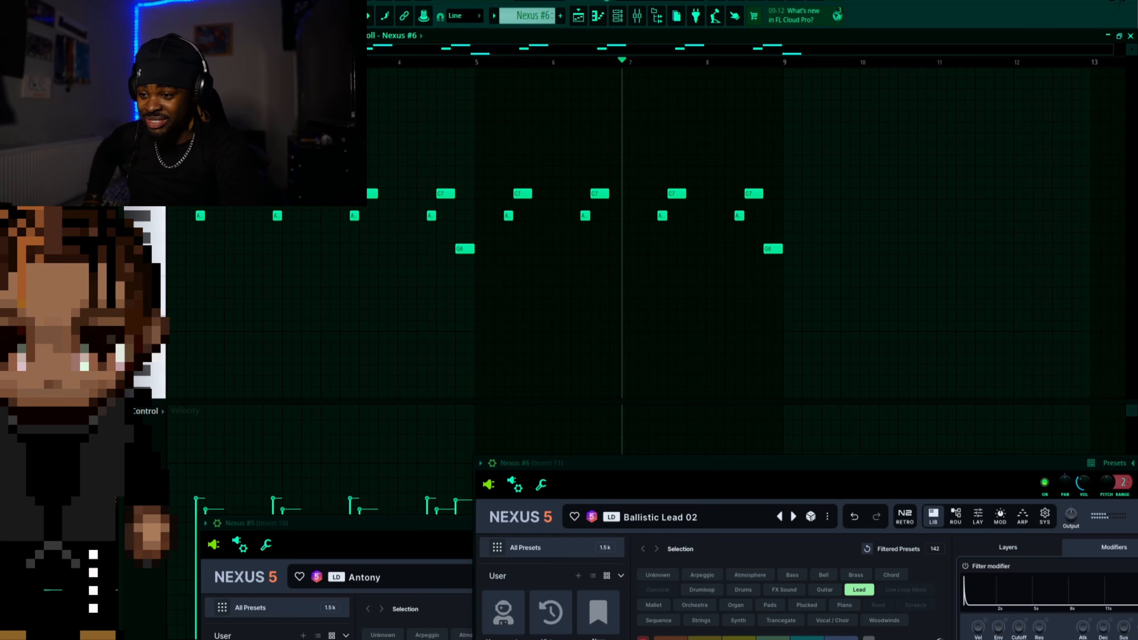
left_click(1109, 37)
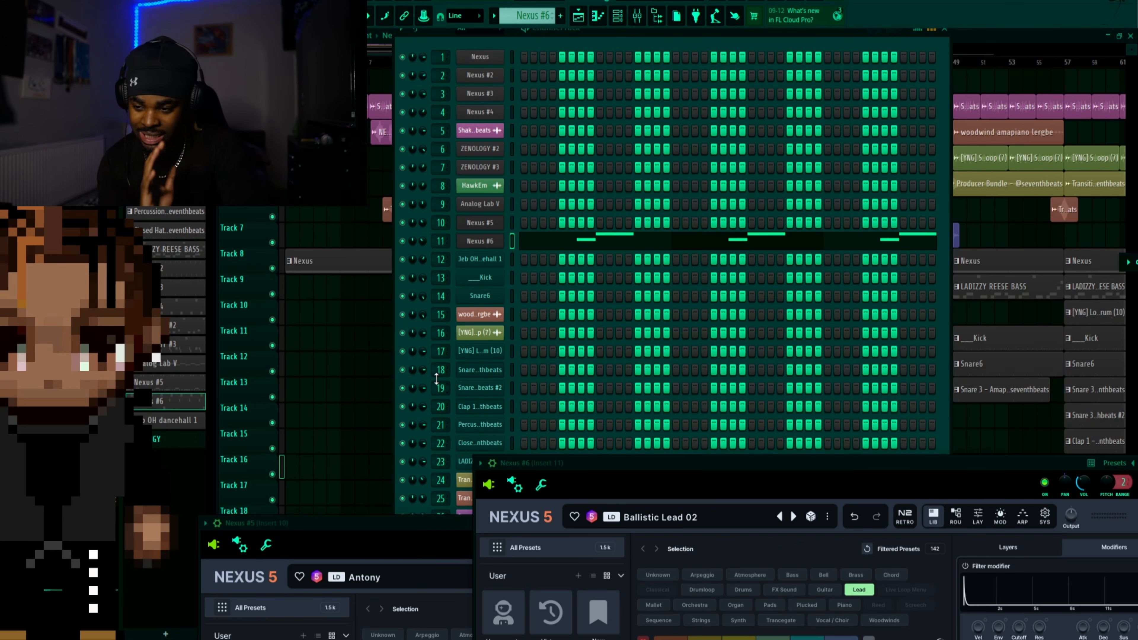
Select the Jeb OH dancehall 1 pattern and review its steps in the channel rack, then hide the rack
key("F6")
left_click(176, 426)
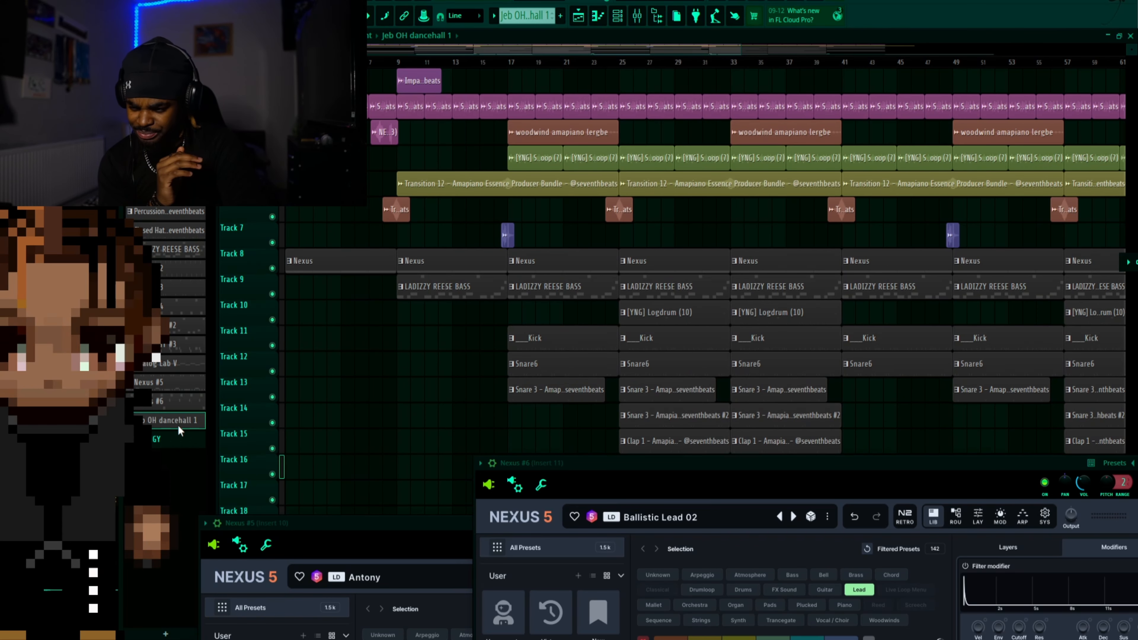
left_click(618, 16)
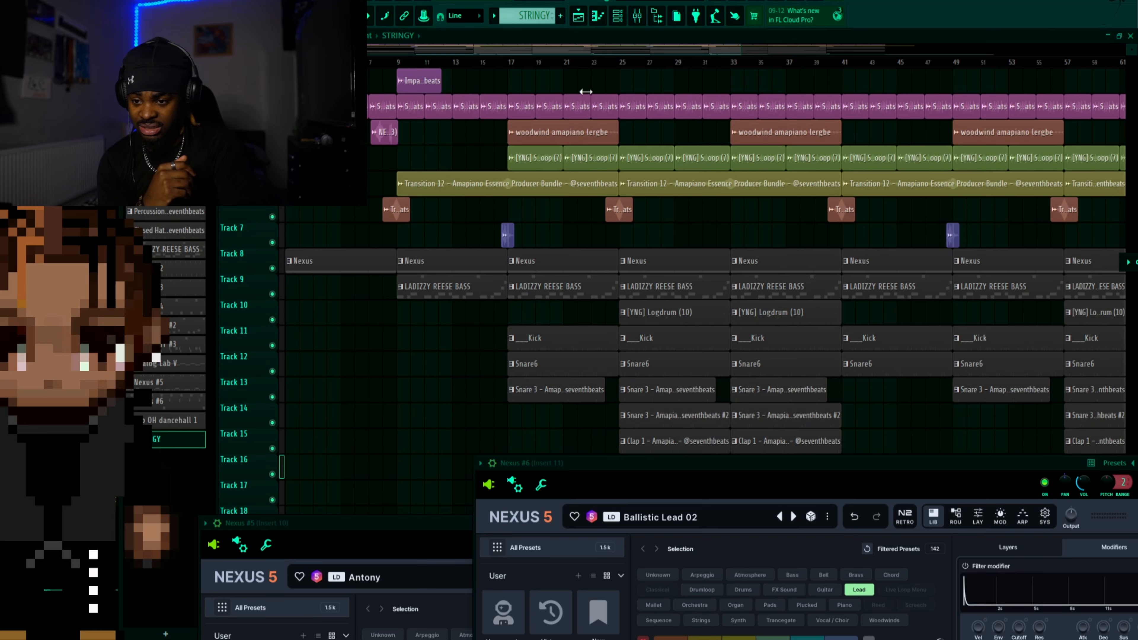
left_click(618, 15)
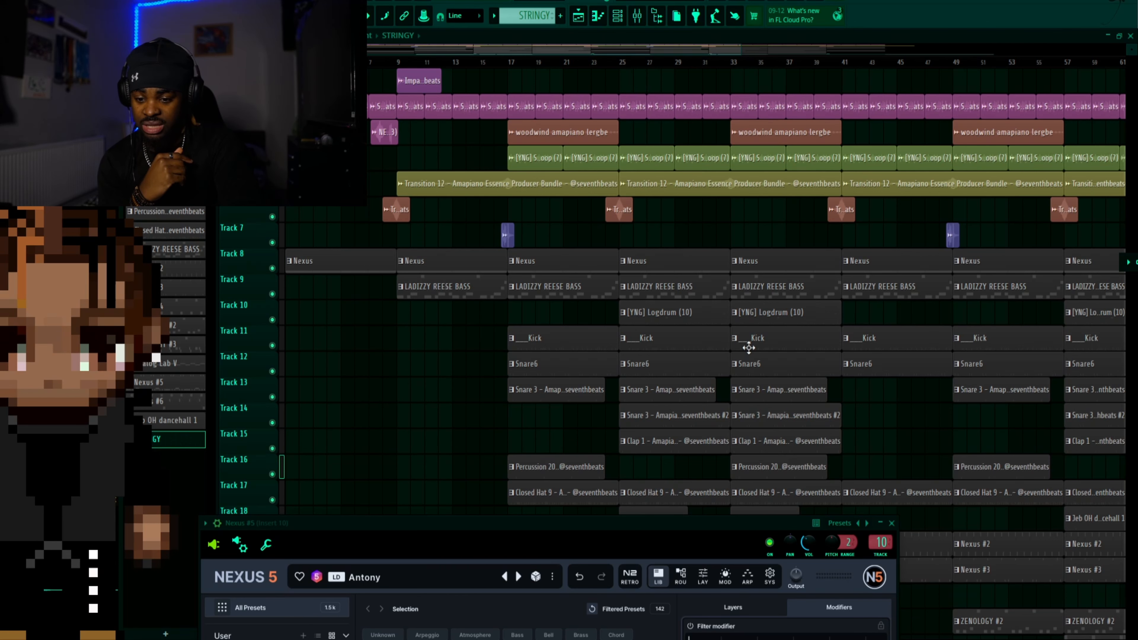
Bring the mixer fully into view and open Insert 1's Fruity parametric EQ 2 to show its low-cut curve, positioning its window clear of the mixer tracks
left_click(636, 16)
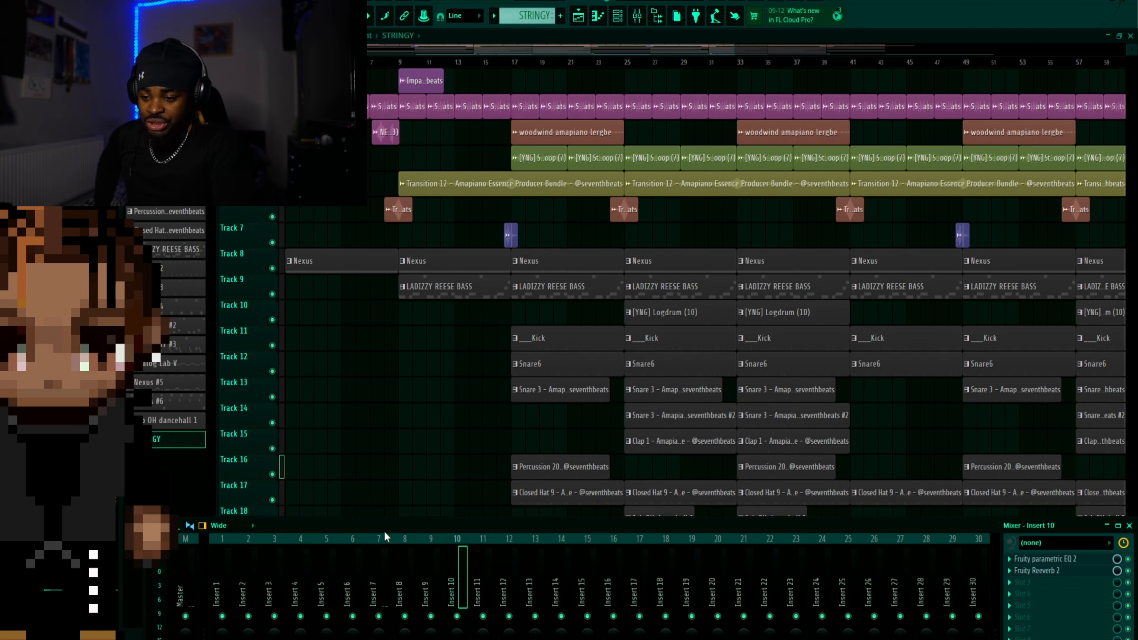
left_click_drag(390, 524, 390, 346)
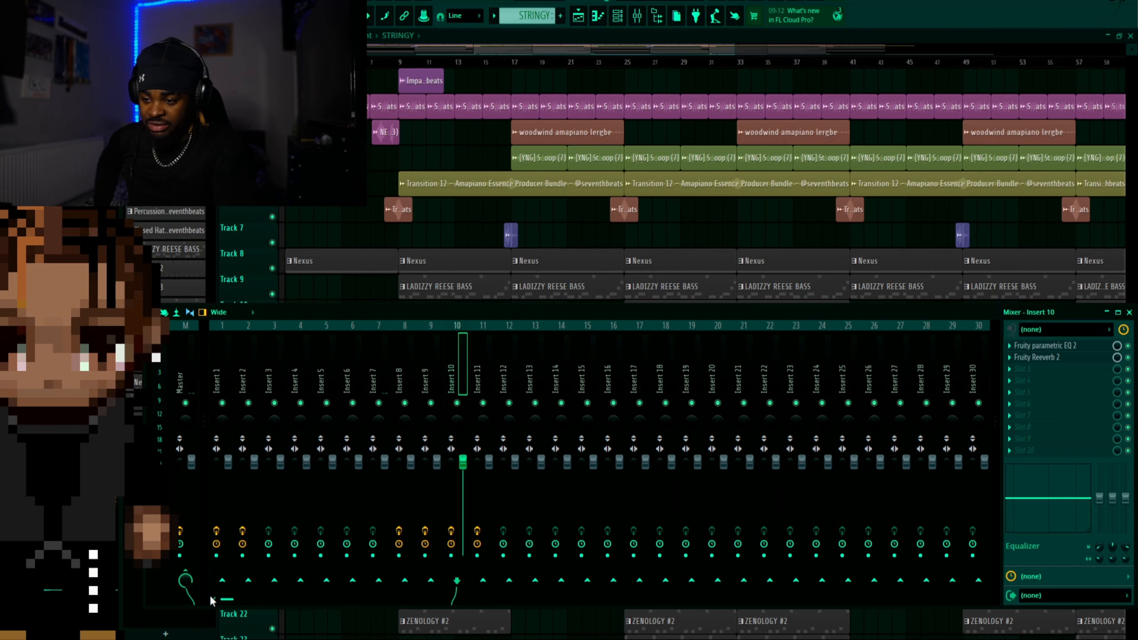
left_click(220, 369)
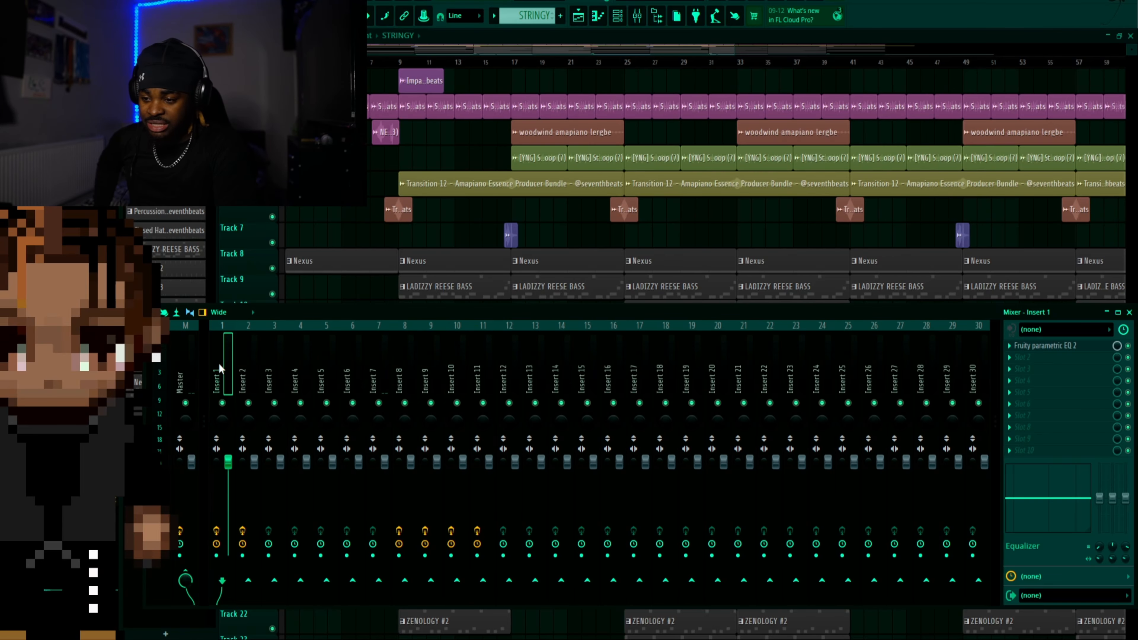
left_click(1064, 347)
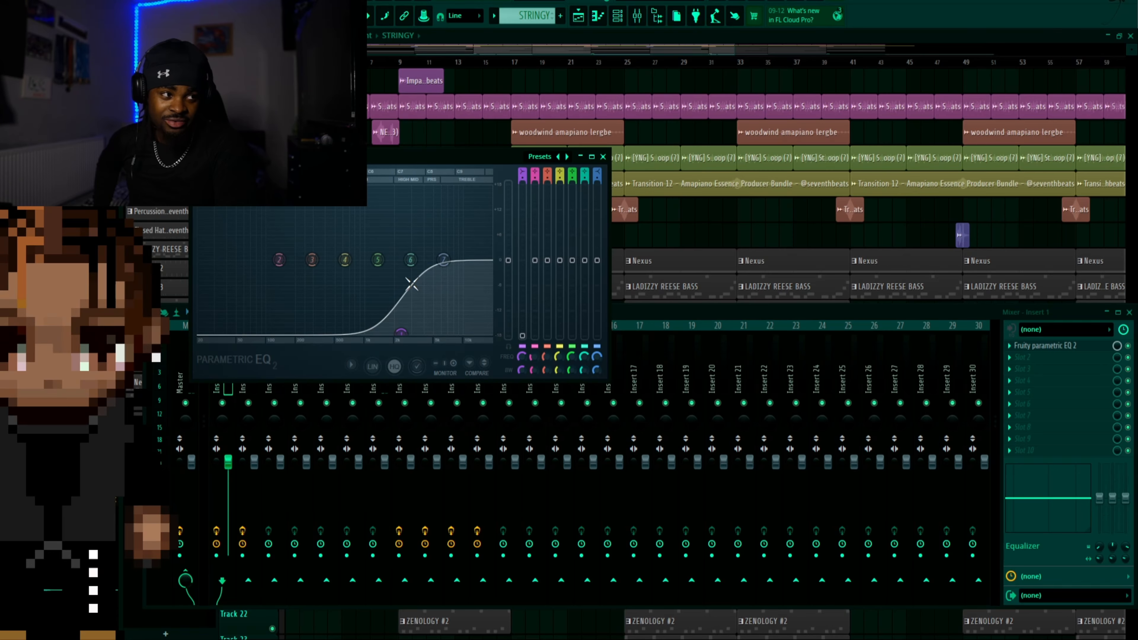
left_click_drag(357, 156, 540, 215)
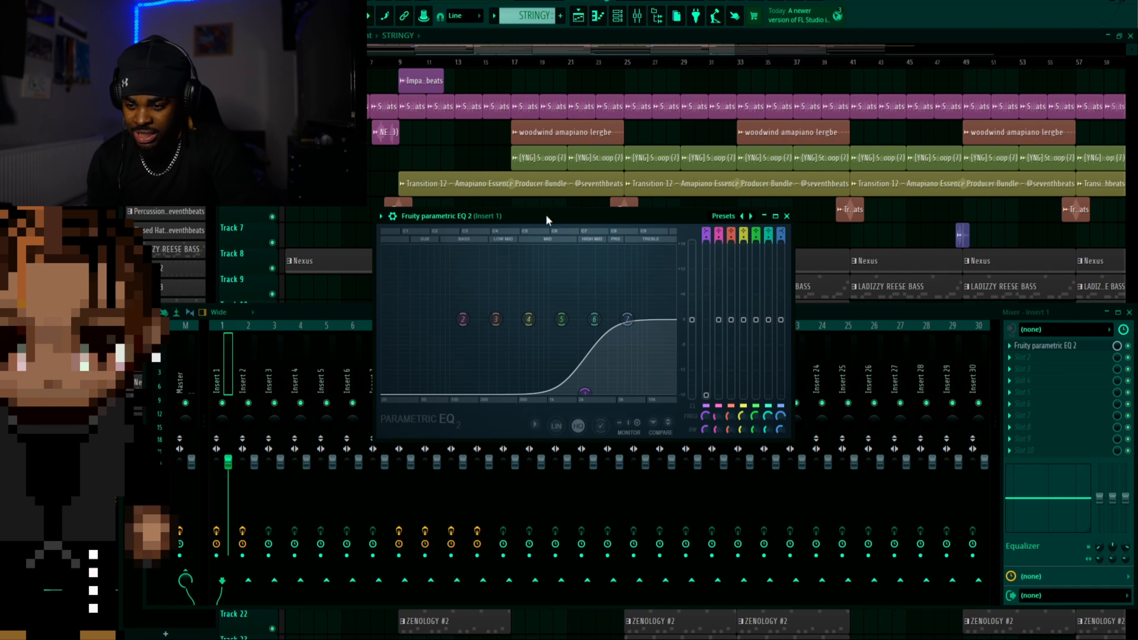
left_click_drag(546, 214, 507, 147)
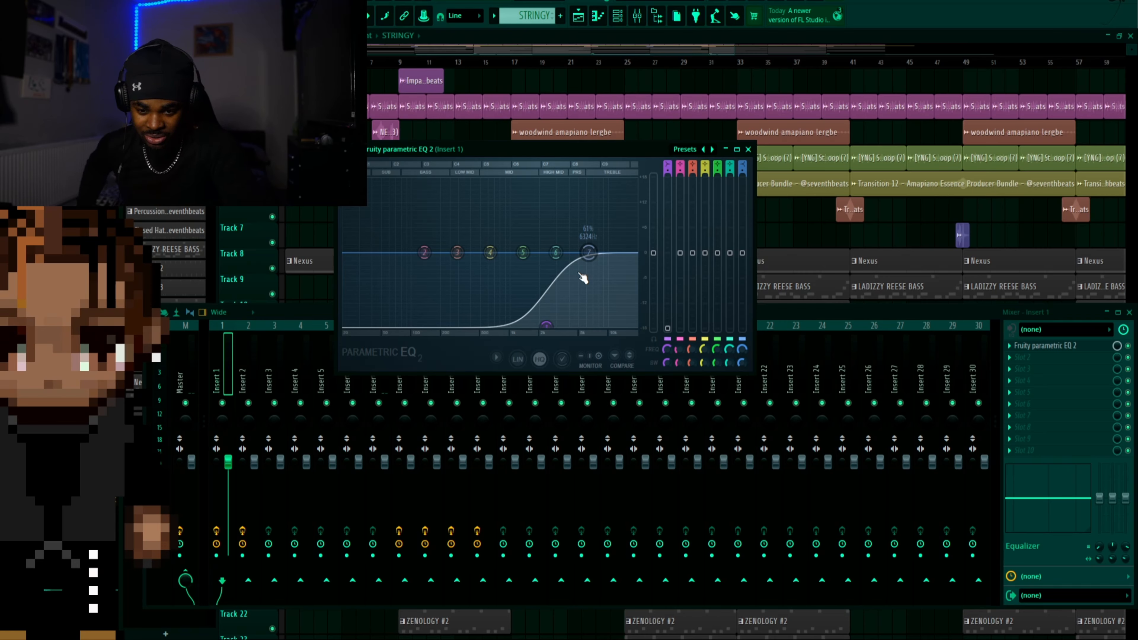
Open the Fruity soft clipper on the Master track and move its window to show the settings
left_click(190, 361)
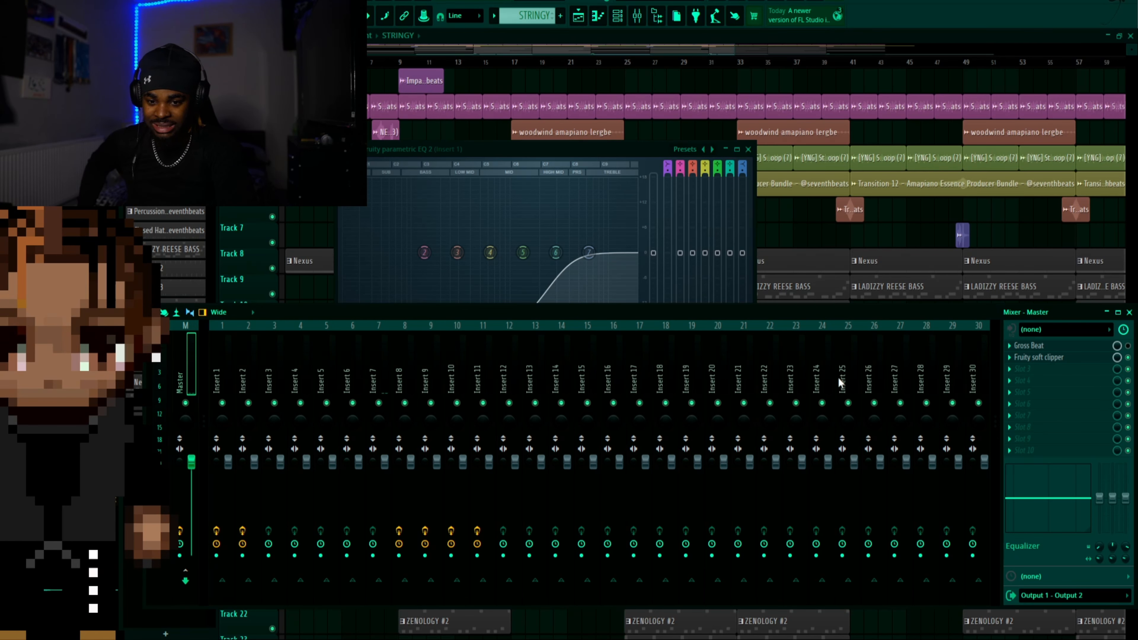
left_click(1060, 359)
left_click_drag(284, 142, 648, 268)
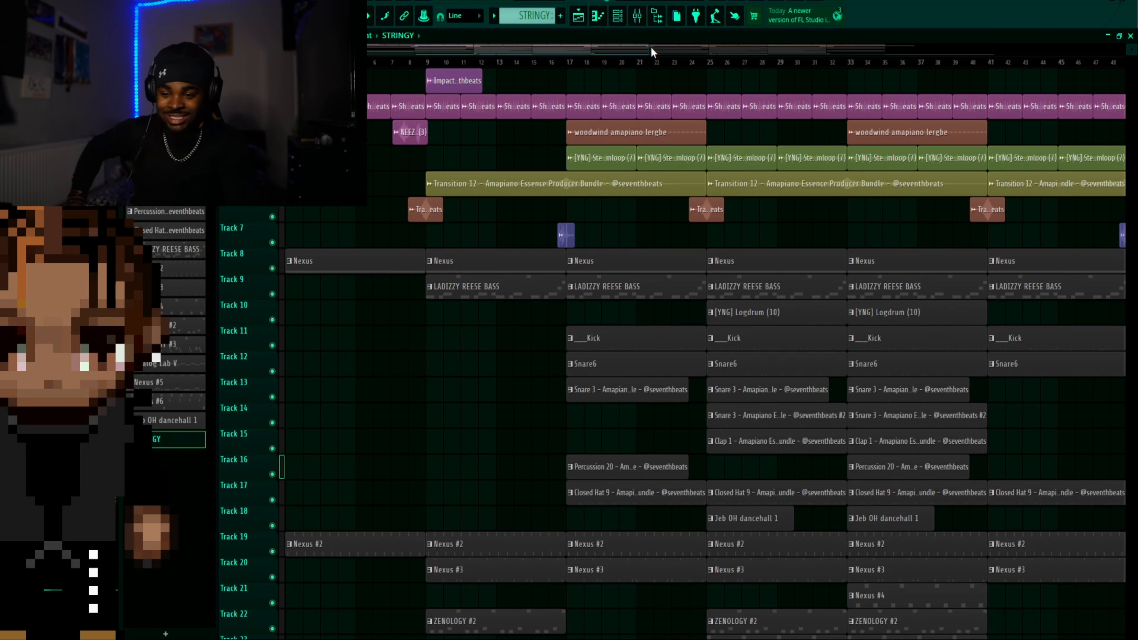
Play the full arrangement, unmute the vocal clips on Track 29 during playback, and stop after listening
key("space")
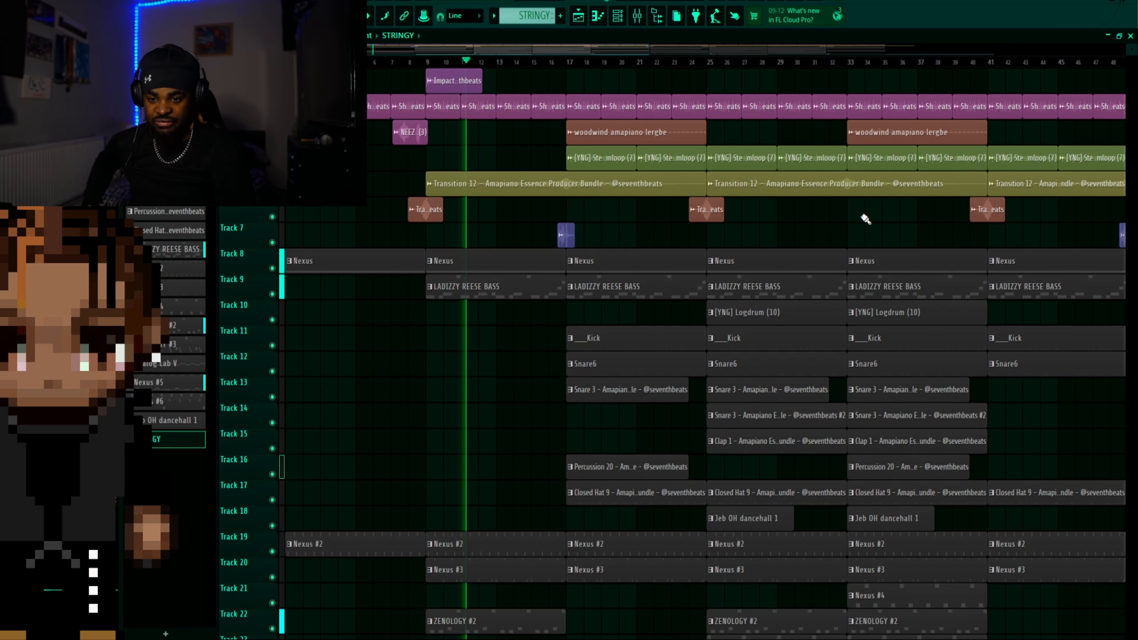
scroll(865, 218, "down", 6)
scroll(865, 218, "up", 6)
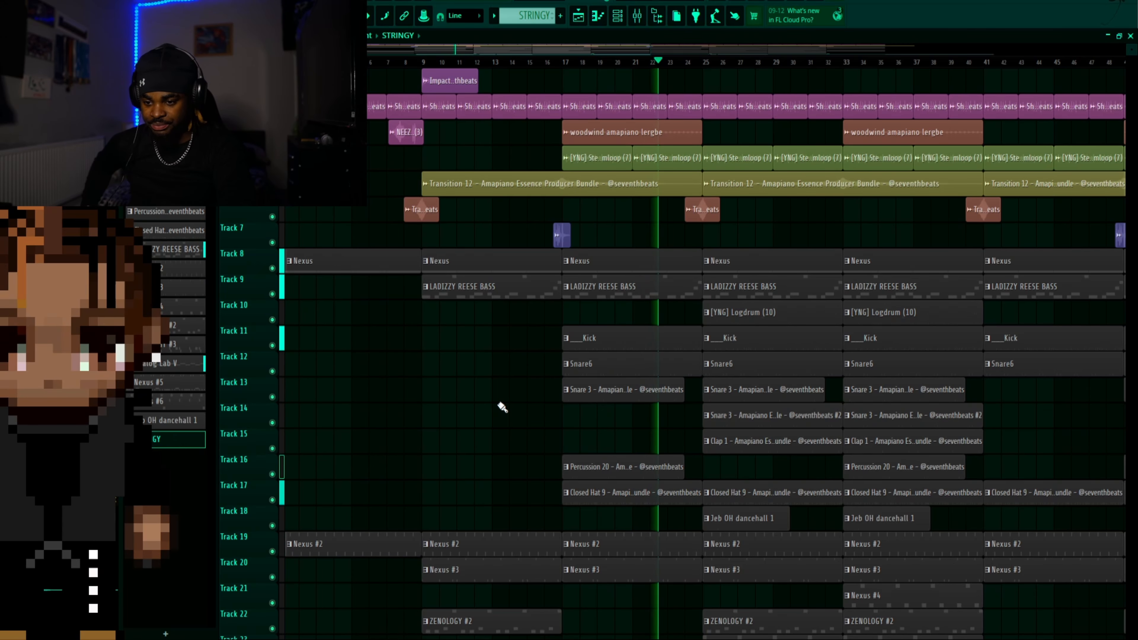
scroll(502, 407, "down", 2)
scroll(502, 407, "down", 15)
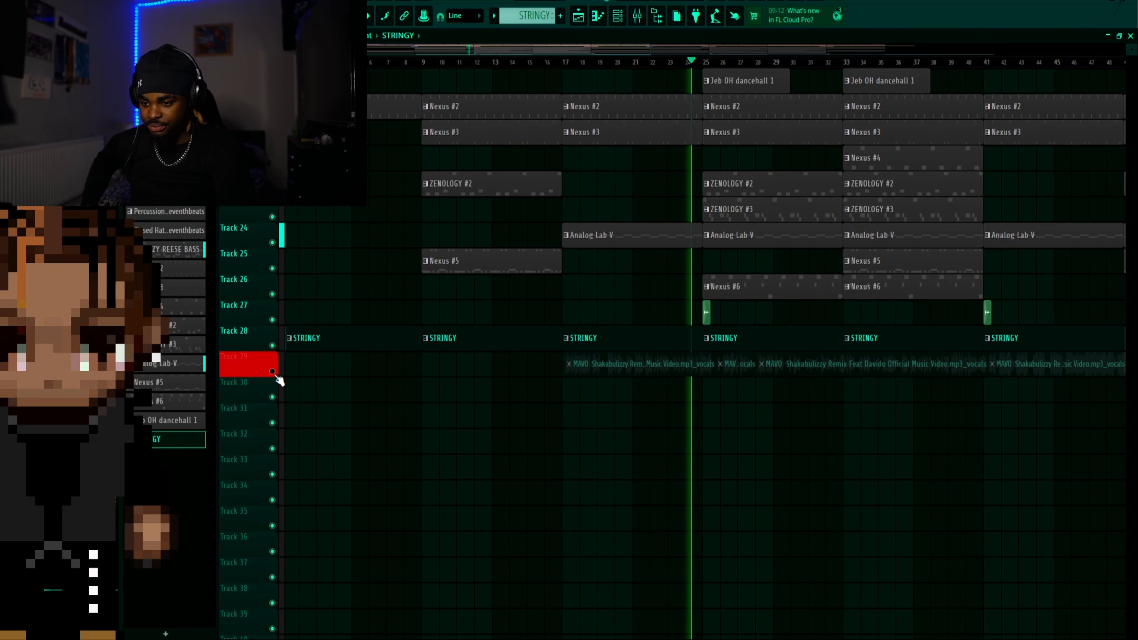
left_click(272, 371)
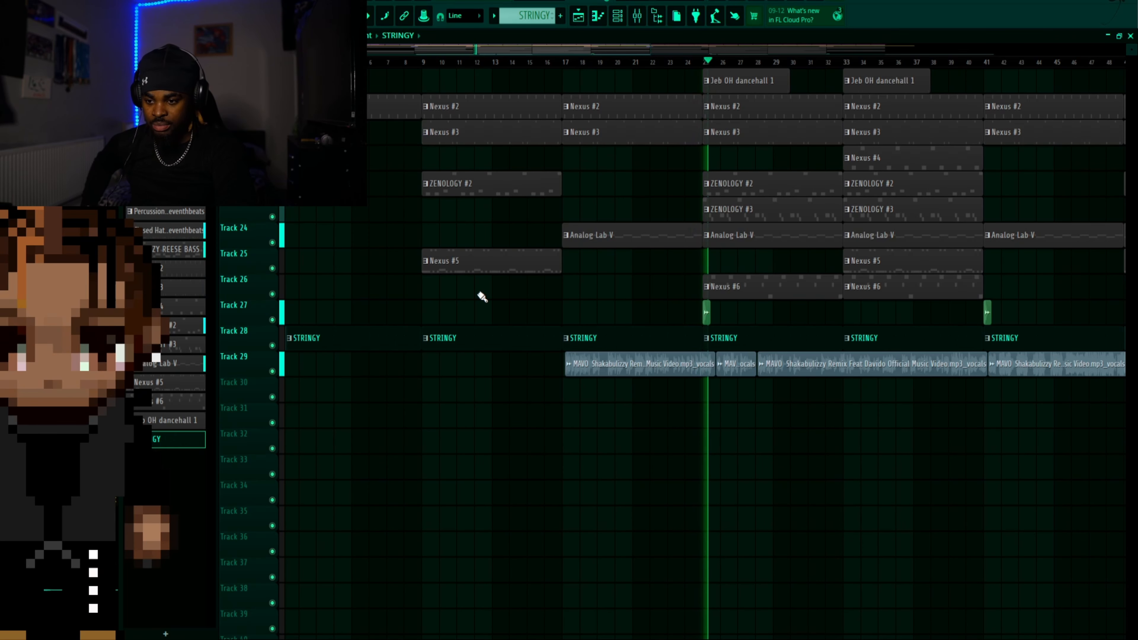
scroll(480, 298, "up", 17)
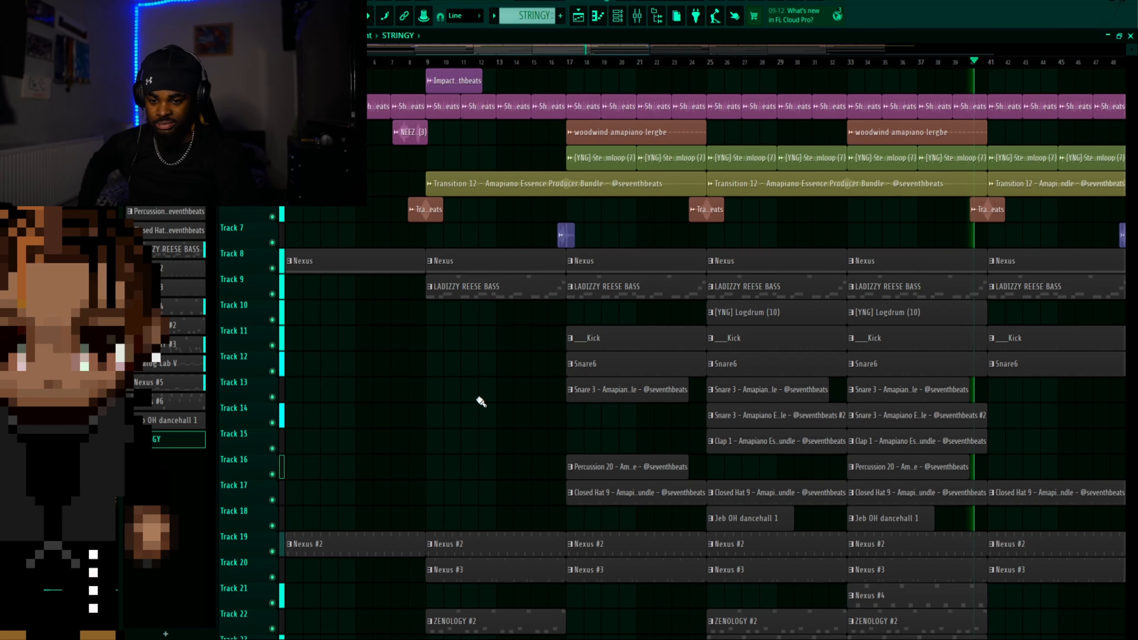
key("space")
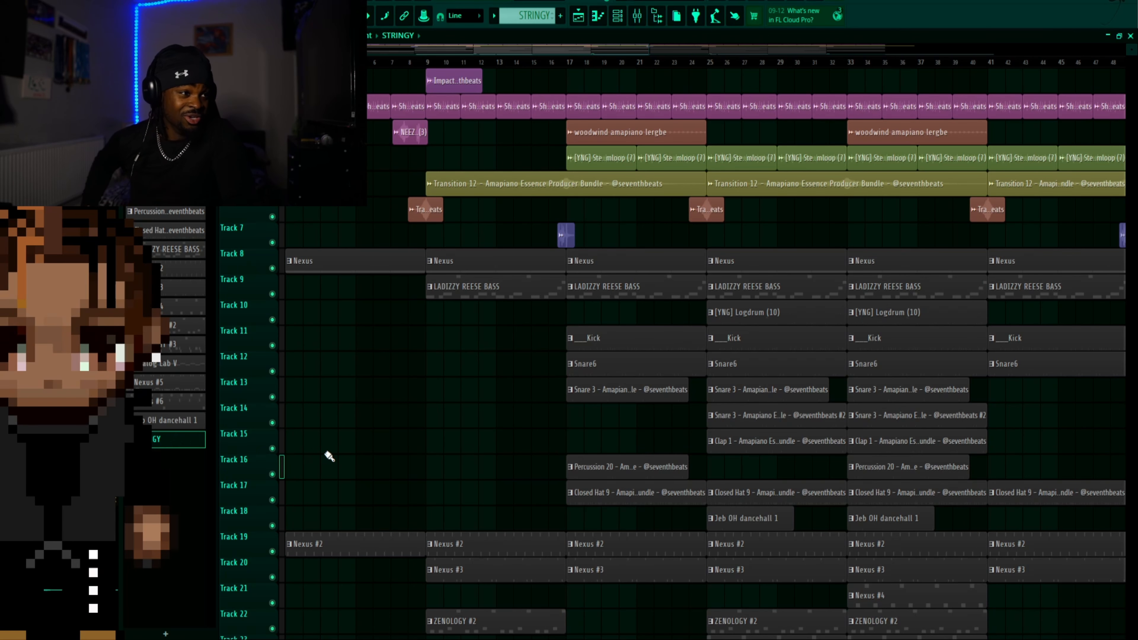